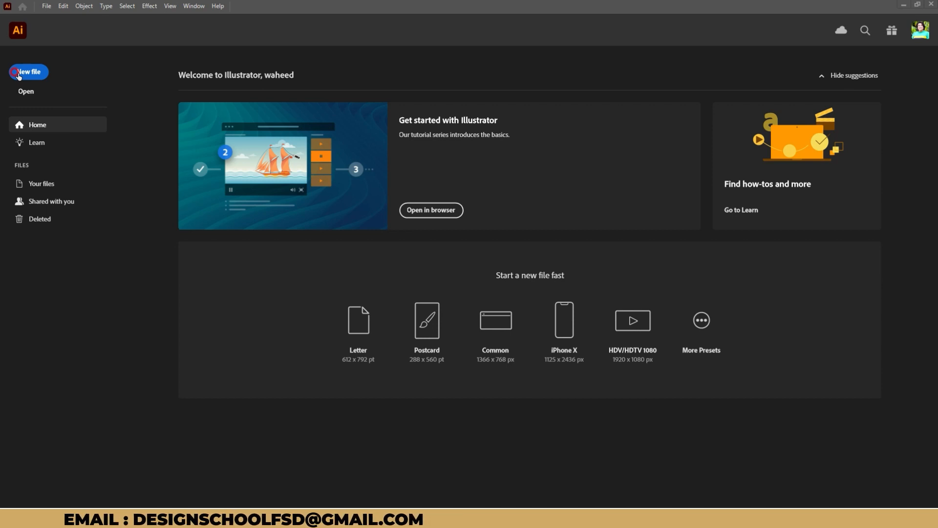
Start a new document measured in inches and reduce the bleed on all four sides to 0 in.
{"action": "left_click", "coordinate": [19, 74]}
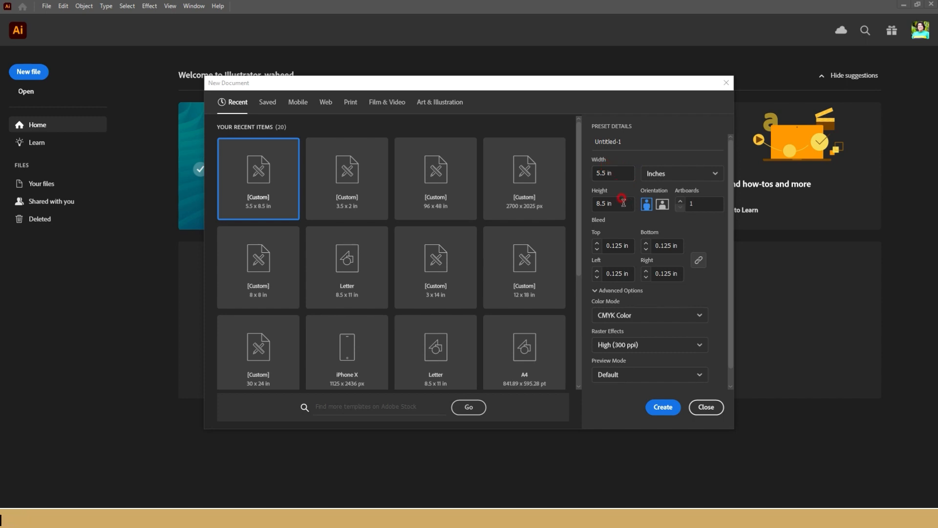
{"action": "left_click", "coordinate": [676, 174]}
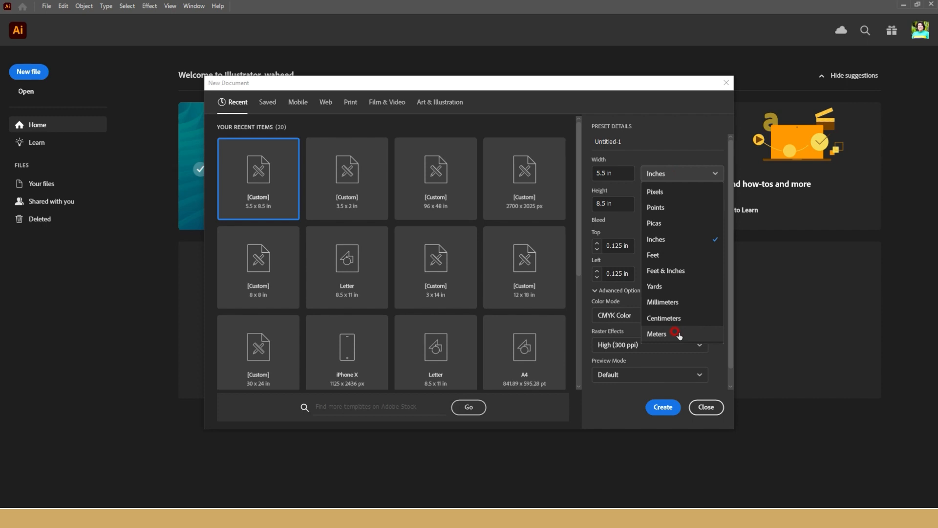
{"action": "left_click", "coordinate": [656, 239]}
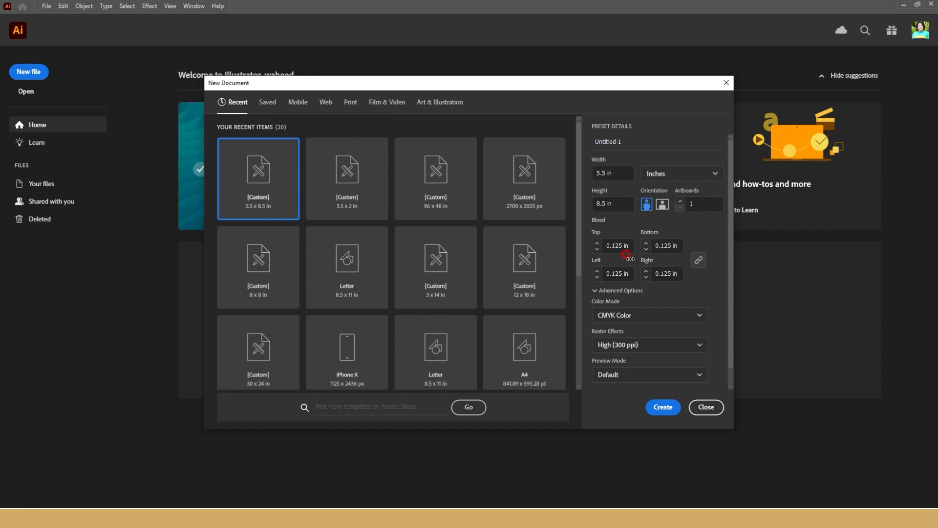
{"action": "left_click", "coordinate": [596, 247]}
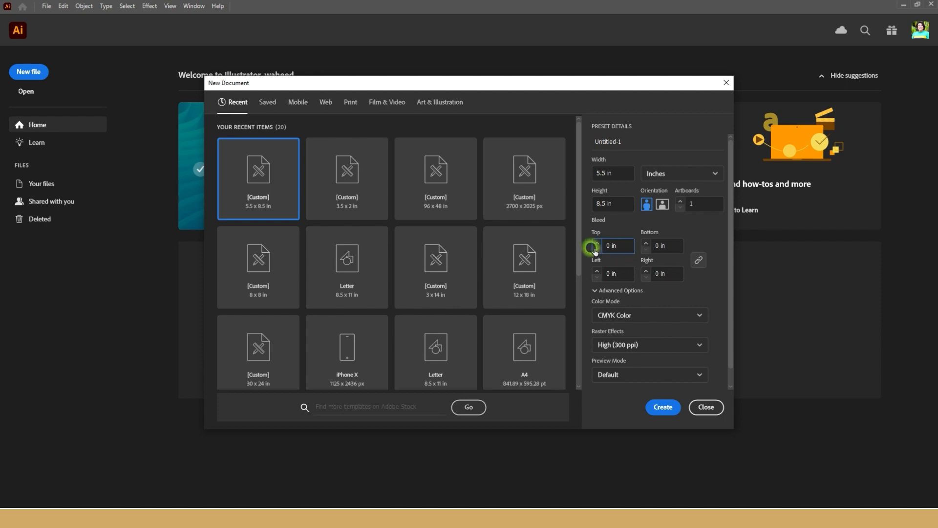
Create the 5.5 x 8.5 in document with CMYK Color mode and High (300 ppi) raster effects.
{"action": "left_click", "coordinate": [655, 315]}
{"action": "left_click", "coordinate": [656, 315]}
{"action": "left_click", "coordinate": [637, 346]}
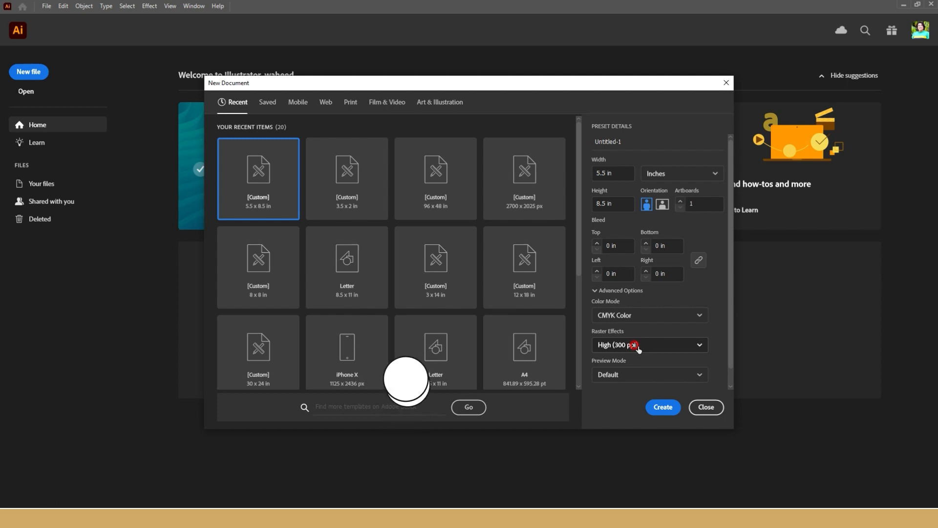
{"action": "scroll", "coordinate": [653, 341], "scroll_direction": "down", "scroll_amount": 1}
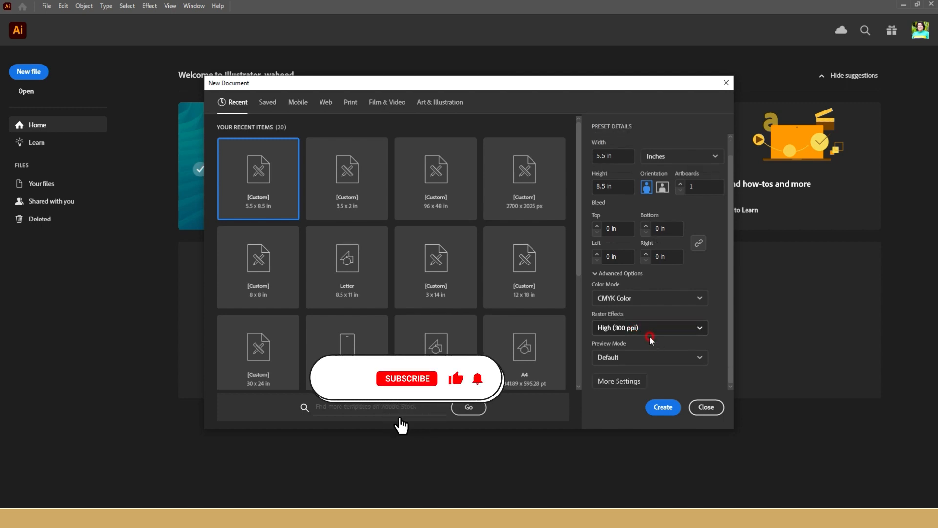
{"action": "left_click", "coordinate": [649, 404]}
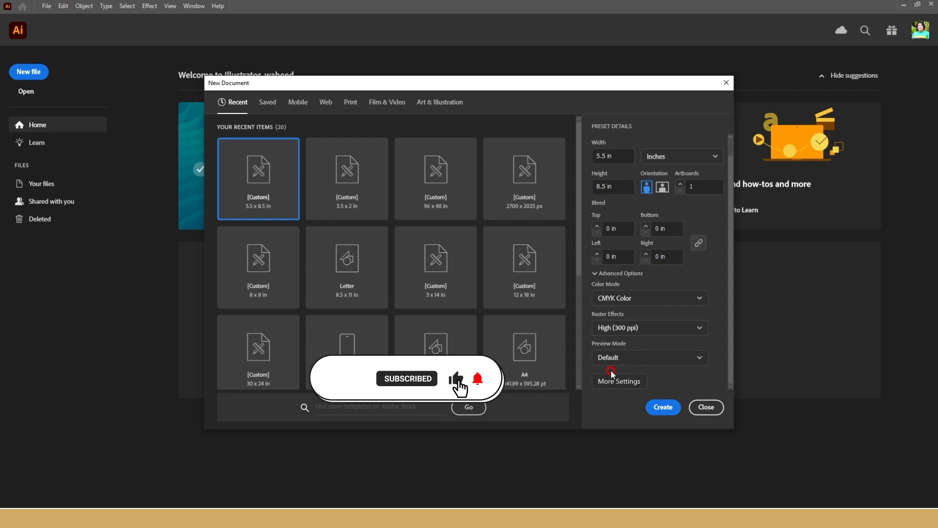
{"action": "left_click", "coordinate": [664, 405]}
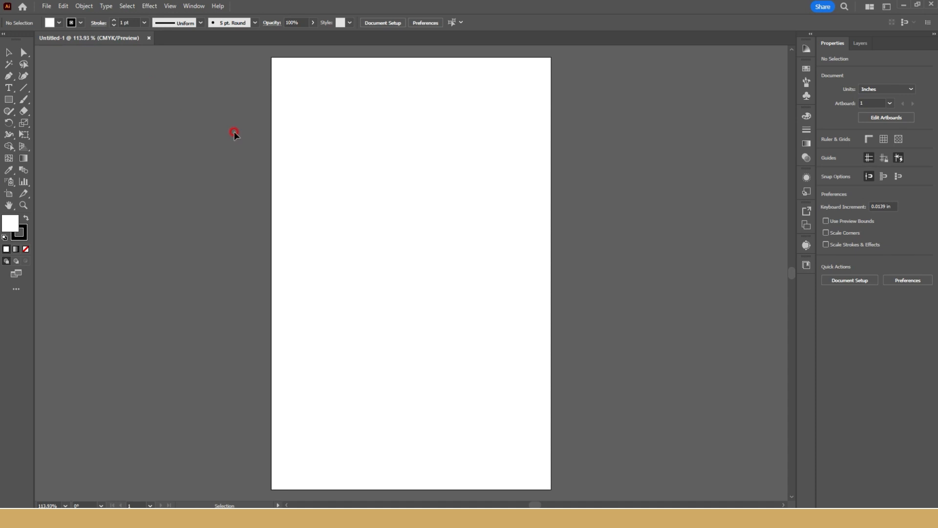
Choose the Essentials Classic workspace with the Direct Selection tool active.
{"action": "left_click", "coordinate": [8, 52]}
{"action": "left_click", "coordinate": [24, 52]}
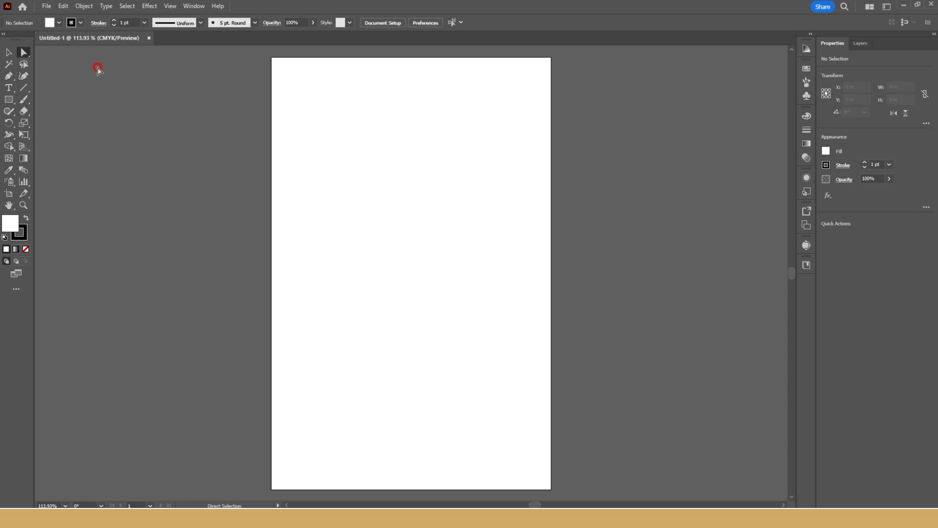
{"action": "left_click", "coordinate": [886, 7]}
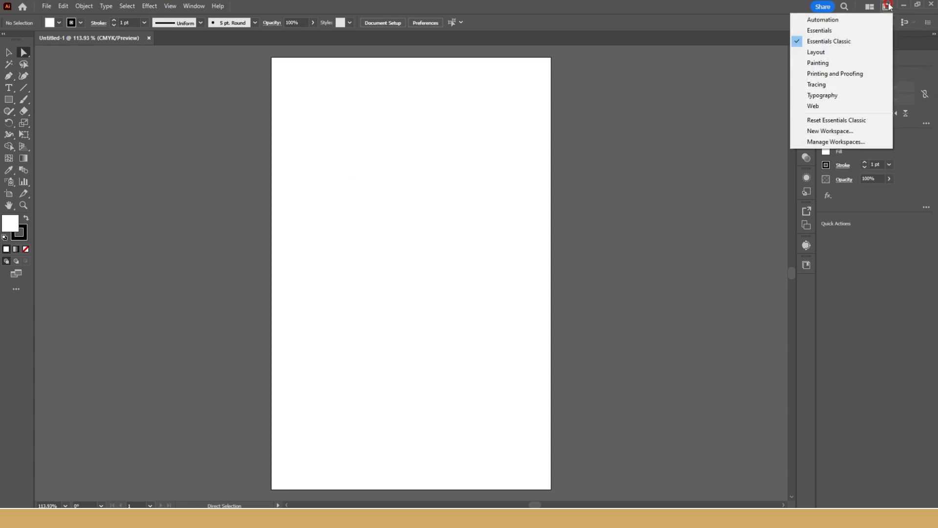
{"action": "left_click", "coordinate": [886, 6]}
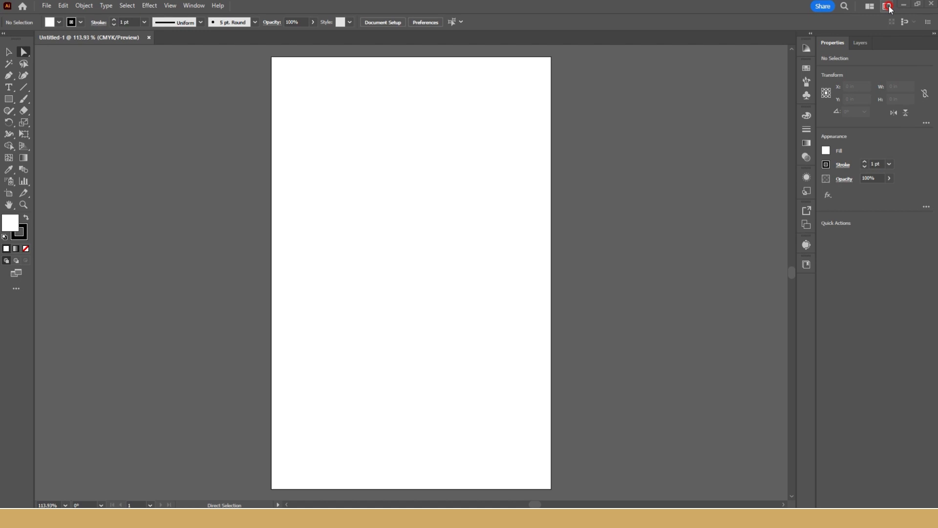
{"action": "left_click", "coordinate": [887, 7]}
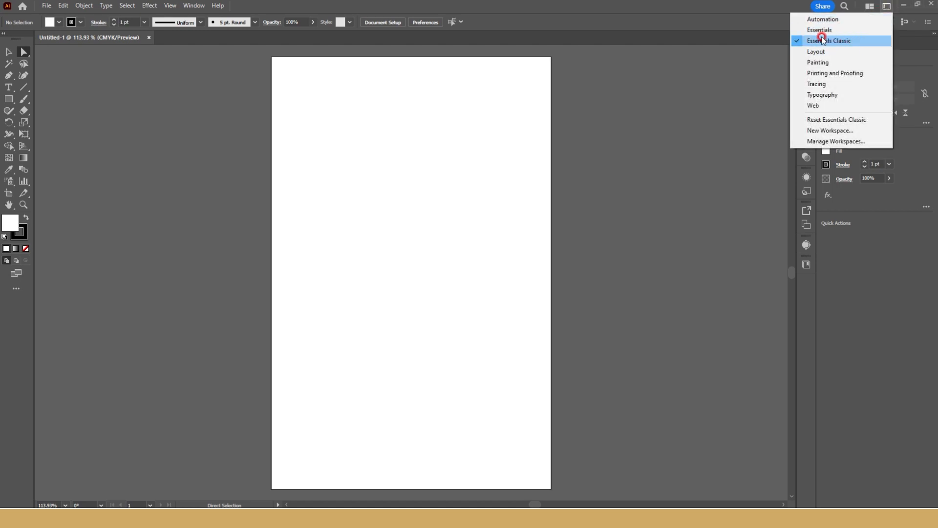
{"action": "left_click", "coordinate": [859, 40]}
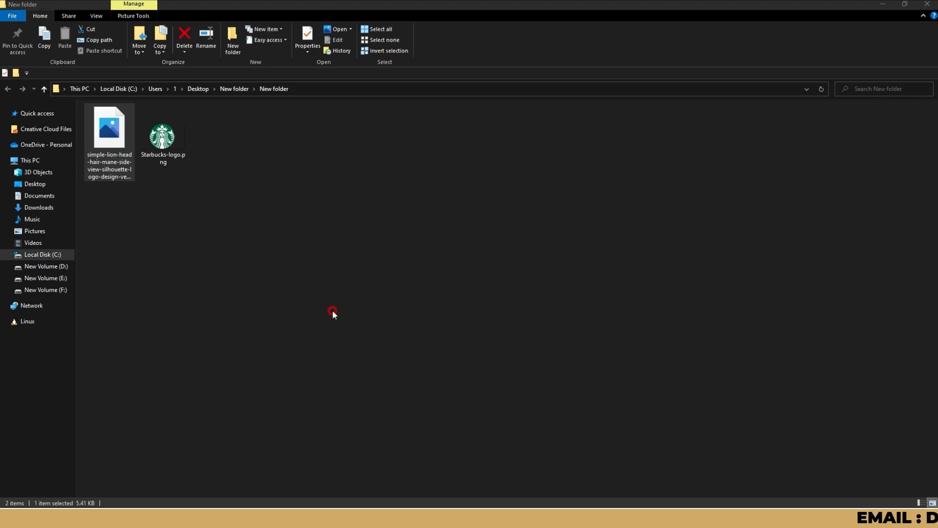
Paste the Fox Yoga logo image from the clipboard into the document and place it beside the artboard.
{"action": "left_click", "coordinate": [364, 224]}
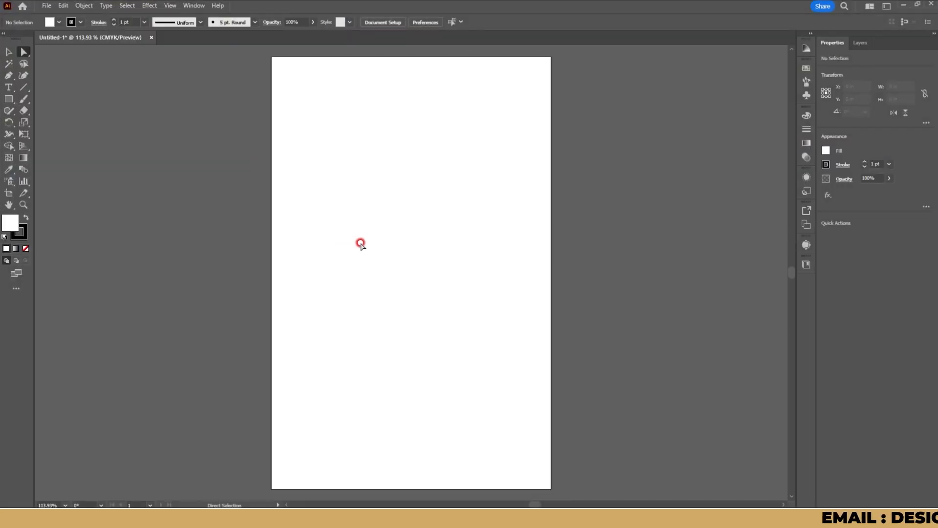
{"action": "left_click", "coordinate": [421, 229]}
{"action": "key", "text": "ctrl+v"}
{"action": "left_click_drag", "start_coordinate": [409, 274], "coordinate": [382, 182]}
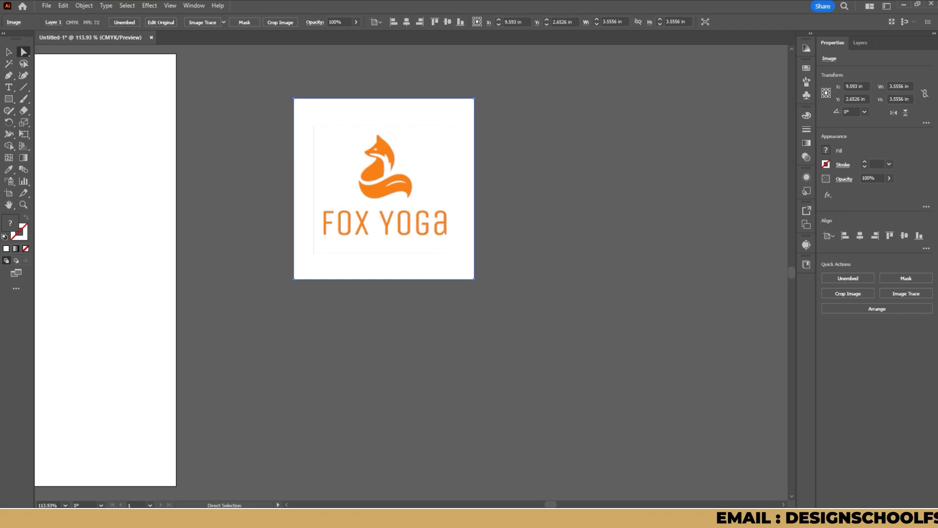
{"action": "left_click", "coordinate": [267, 112]}
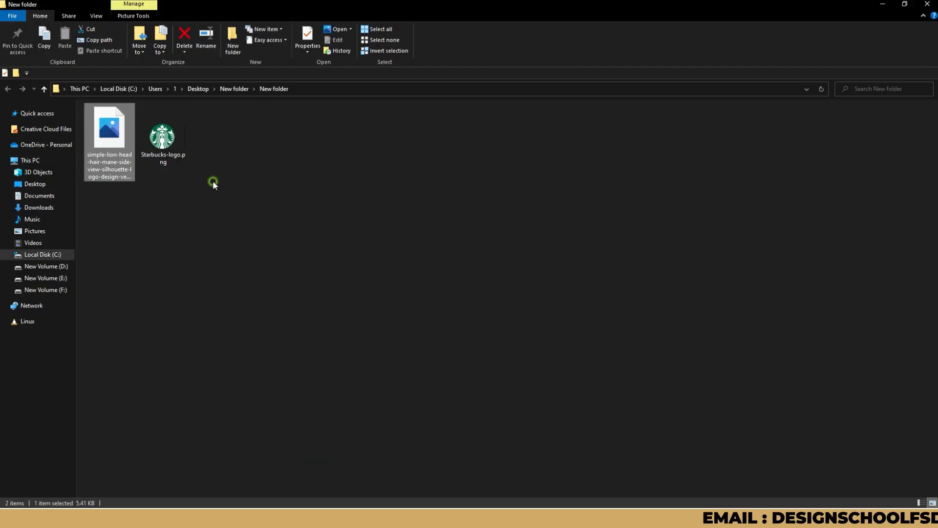
Switch to the File Explorer folder and place the lion-head image and Starbucks-logo.png into the Illustrator document.
{"action": "left_click_drag", "start_coordinate": [228, 186], "coordinate": [83, 123]}
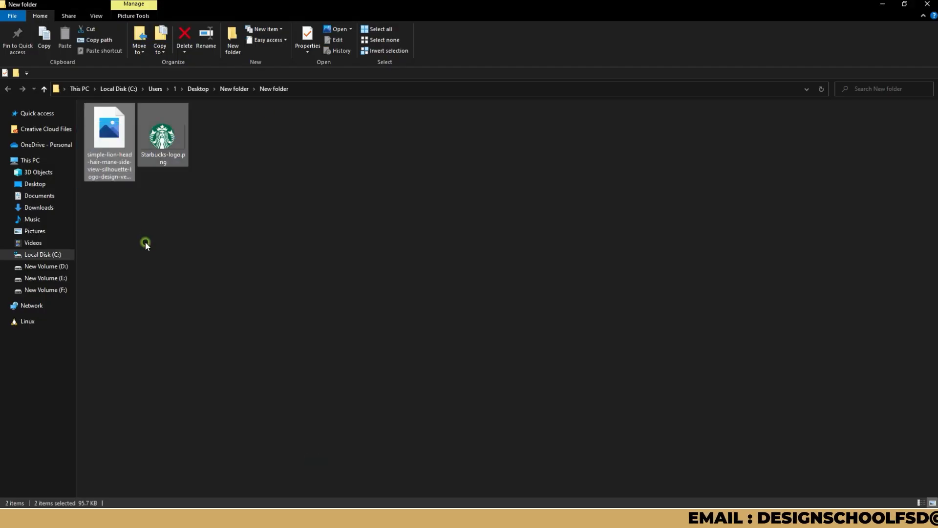
{"action": "left_click", "coordinate": [117, 171]}
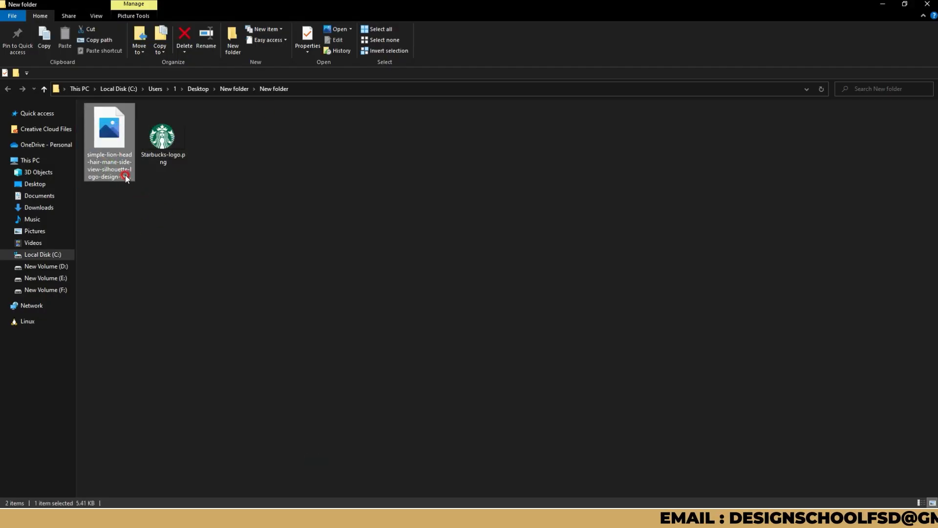
{"action": "left_click", "coordinate": [157, 151]}
{"action": "left_click_drag", "start_coordinate": [201, 198], "coordinate": [352, 494]}
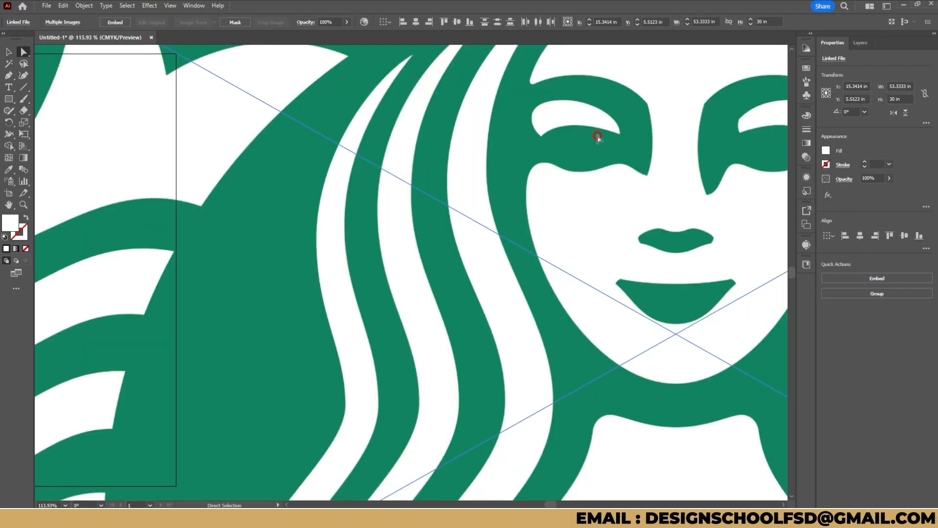
Move the Starbucks logo and the lion image onto the empty canvas to the right of the fox logo.
{"action": "scroll", "coordinate": [596, 136], "scroll_direction": "down", "scroll_amount": 5}
{"action": "left_click_drag", "start_coordinate": [474, 166], "coordinate": [647, 128]}
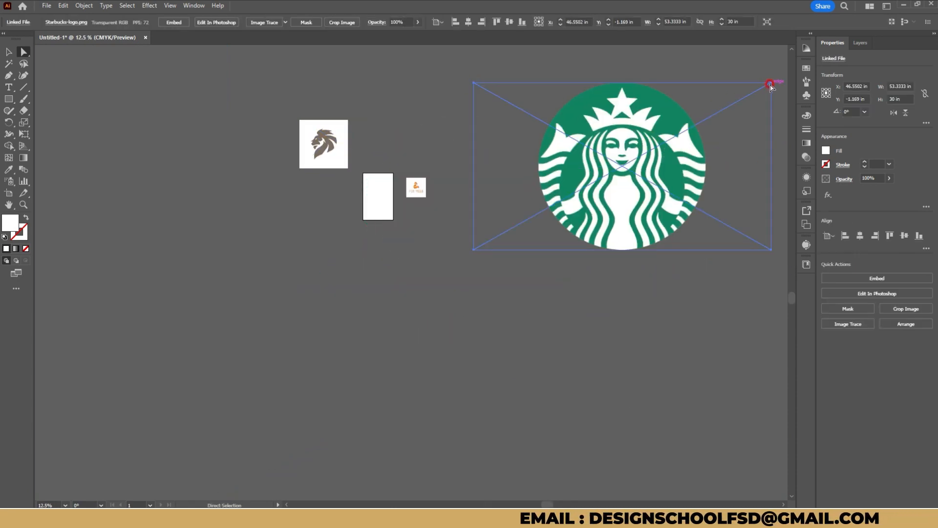
{"action": "left_click_drag", "start_coordinate": [564, 117], "coordinate": [638, 118]}
{"action": "left_click_drag", "start_coordinate": [335, 133], "coordinate": [483, 172]}
{"action": "scroll", "coordinate": [359, 182], "scroll_direction": "up", "scroll_amount": 8}
{"action": "scroll", "coordinate": [362, 168], "scroll_direction": "down", "scroll_amount": 3}
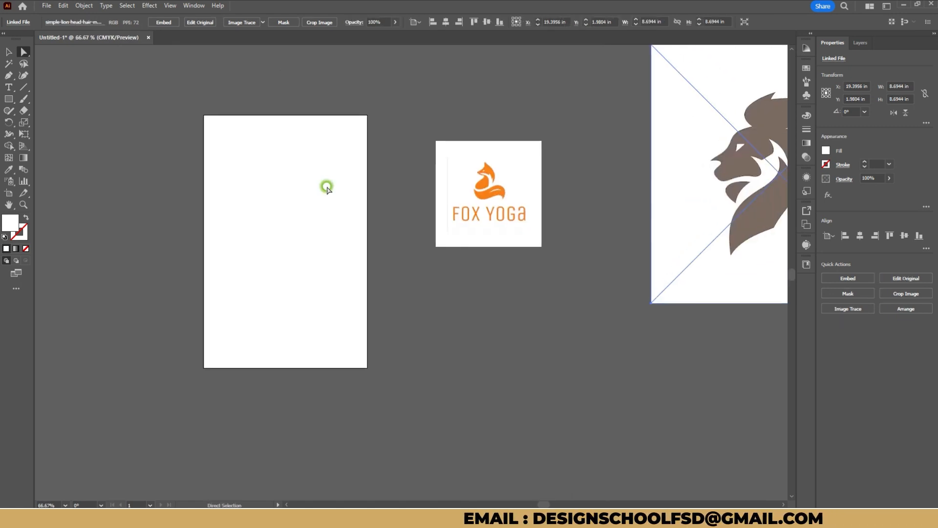
Shift the Fox Yoga logo image within the space beside the artboard using the Selection tool.
{"action": "left_click_drag", "start_coordinate": [307, 208], "coordinate": [246, 204]}
{"action": "scroll", "coordinate": [441, 202], "scroll_direction": "up", "scroll_amount": 2}
{"action": "left_click_drag", "start_coordinate": [437, 127], "coordinate": [452, 189]}
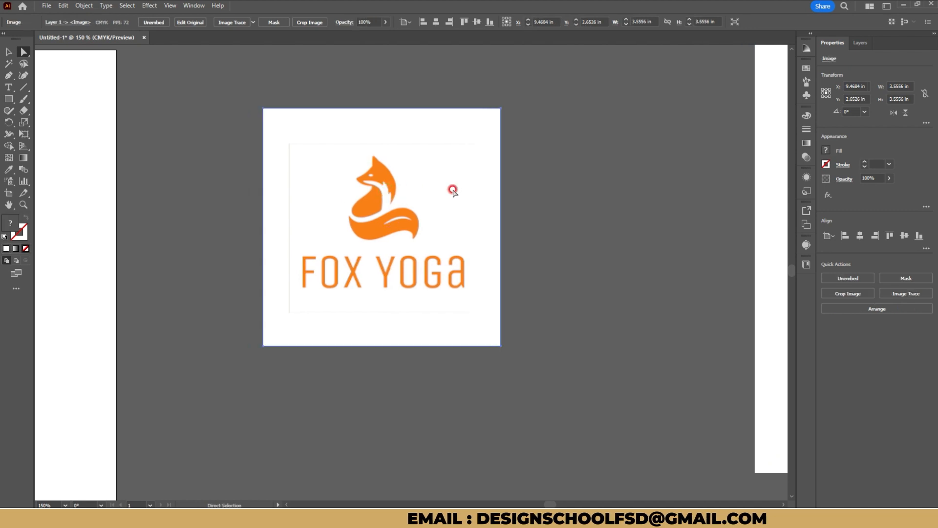
{"action": "left_click", "coordinate": [8, 53]}
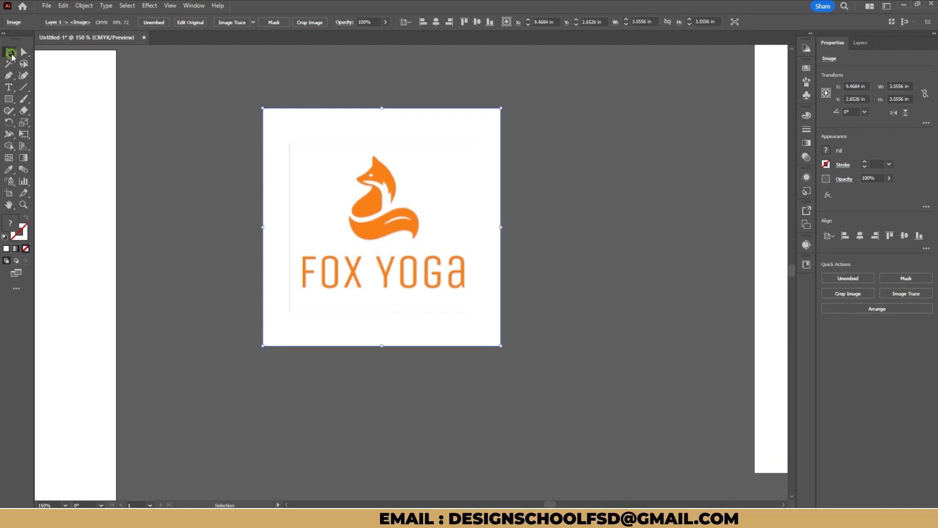
{"action": "left_click_drag", "start_coordinate": [304, 188], "coordinate": [270, 194]}
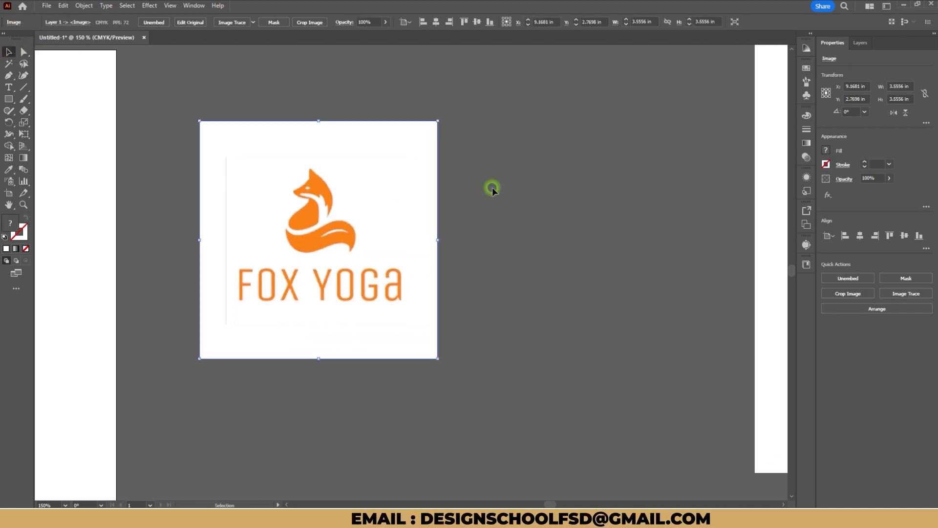
{"action": "left_click_drag", "start_coordinate": [627, 188], "coordinate": [439, 190]}
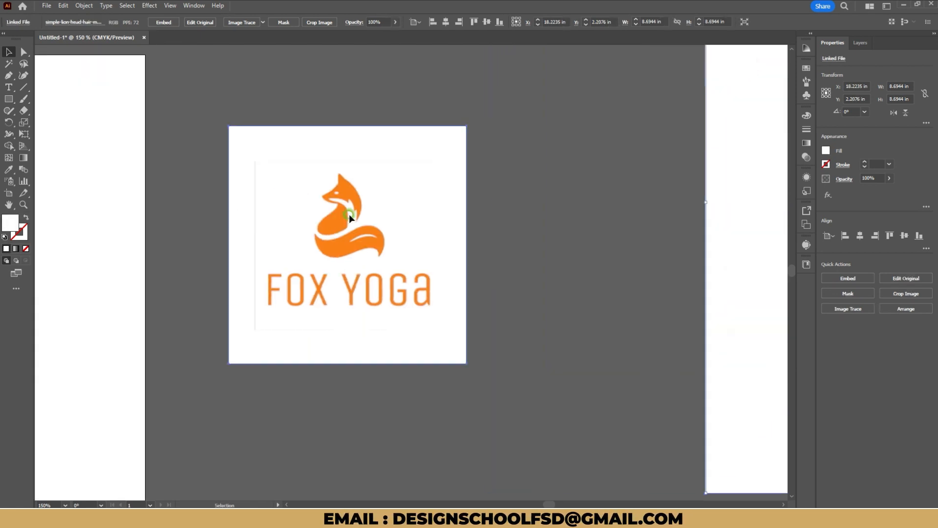
{"action": "left_click_drag", "start_coordinate": [357, 212], "coordinate": [401, 162]}
Set the fill color to red, hex f40000.
{"action": "double_click", "coordinate": [17, 219]}
{"action": "type", "text": "f40000"}
{"action": "left_click", "coordinate": [572, 194]}
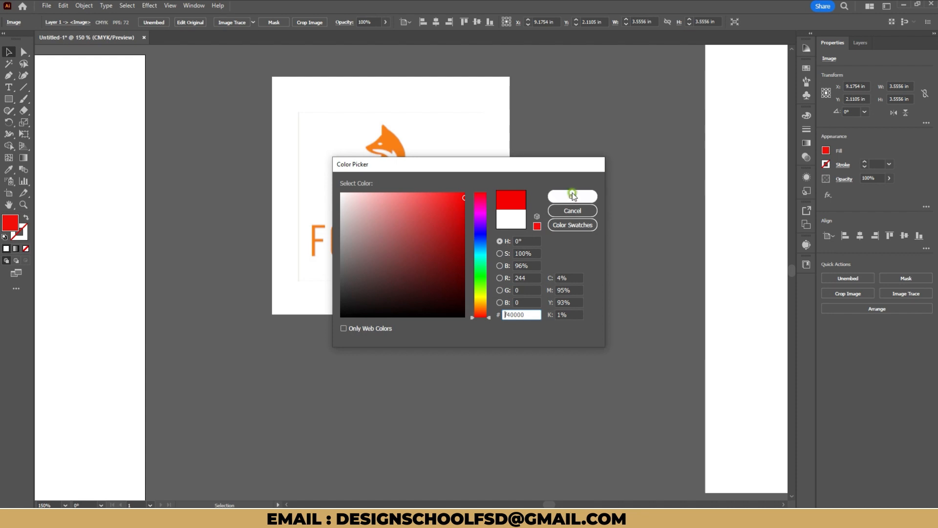
Move the Fox Yoga logo image close to the artboard's right edge.
{"action": "left_click_drag", "start_coordinate": [366, 155], "coordinate": [385, 161]}
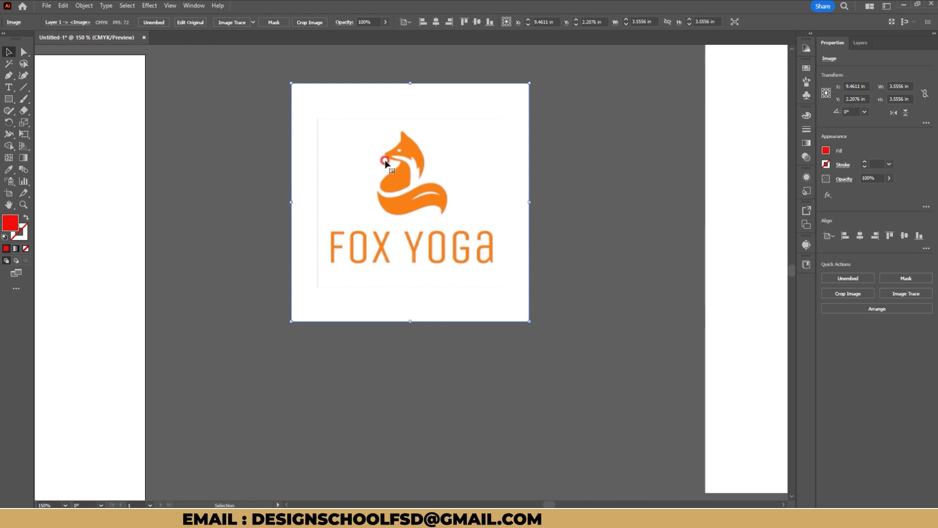
{"action": "left_click_drag", "start_coordinate": [407, 170], "coordinate": [298, 208]}
{"action": "scroll", "coordinate": [304, 201], "scroll_direction": "down", "scroll_amount": 6}
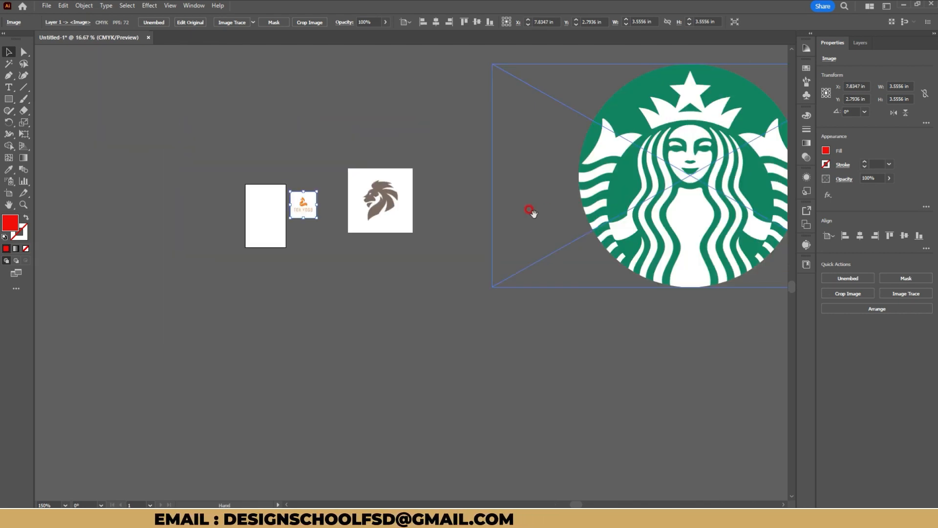
Examine the placed Starbucks, lion and fox logos up close to compare their shapes and edges.
{"action": "left_click_drag", "start_coordinate": [547, 211], "coordinate": [480, 210]}
{"action": "scroll", "coordinate": [566, 123], "scroll_direction": "up", "scroll_amount": 2}
{"action": "left_click_drag", "start_coordinate": [110, 211], "coordinate": [434, 215]}
{"action": "scroll", "coordinate": [376, 268], "scroll_direction": "up", "scroll_amount": 5}
{"action": "left_click_drag", "start_coordinate": [285, 264], "coordinate": [614, 193]}
{"action": "scroll", "coordinate": [258, 281], "scroll_direction": "down", "scroll_amount": 3}
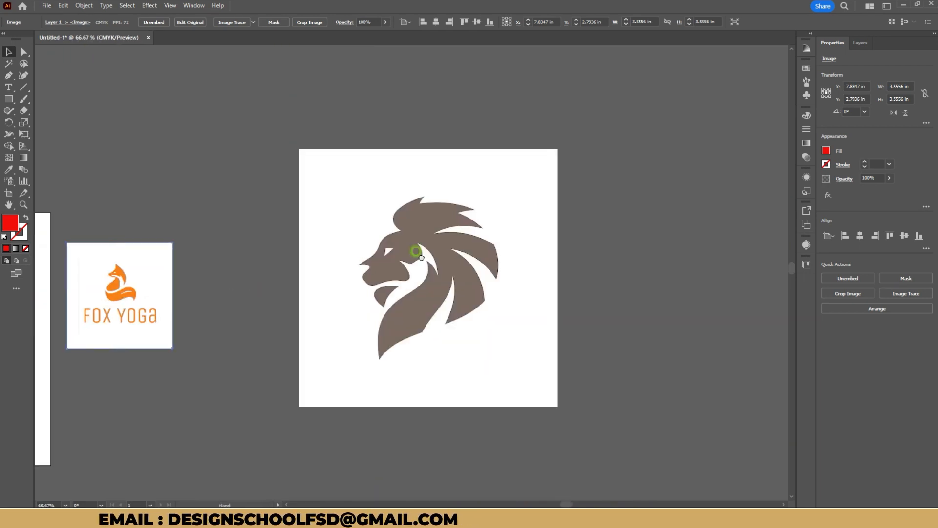
{"action": "scroll", "coordinate": [130, 268], "scroll_direction": "up", "scroll_amount": 3}
{"action": "left_click_drag", "start_coordinate": [129, 270], "coordinate": [465, 196]}
{"action": "scroll", "coordinate": [414, 210], "scroll_direction": "up", "scroll_amount": 1}
{"action": "scroll", "coordinate": [434, 220], "scroll_direction": "up", "scroll_amount": 3}
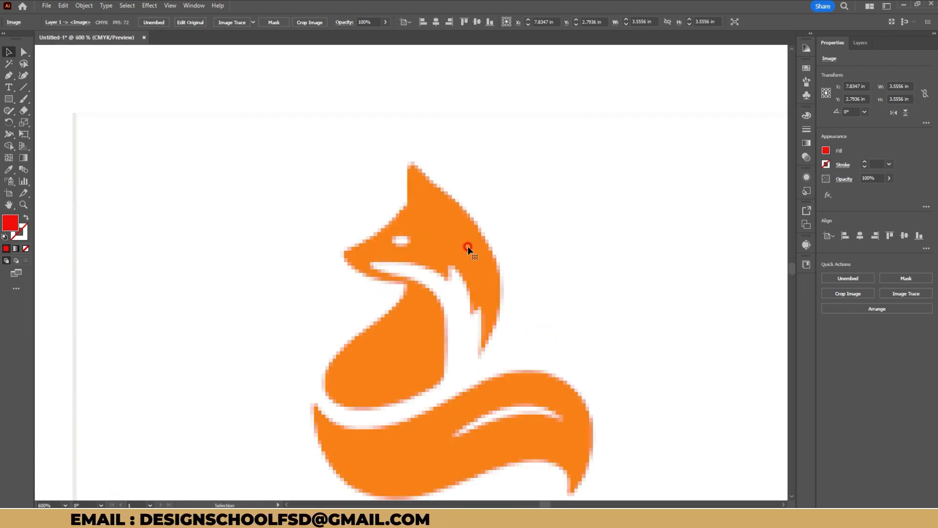
Start a Pen tool path at the base of the fox's ear and extend it straight up to the ear tip.
{"action": "left_click_drag", "start_coordinate": [468, 246], "coordinate": [478, 199]}
{"action": "left_click", "coordinate": [7, 64]}
{"action": "left_click", "coordinate": [7, 75]}
{"action": "left_click", "coordinate": [43, 77]}
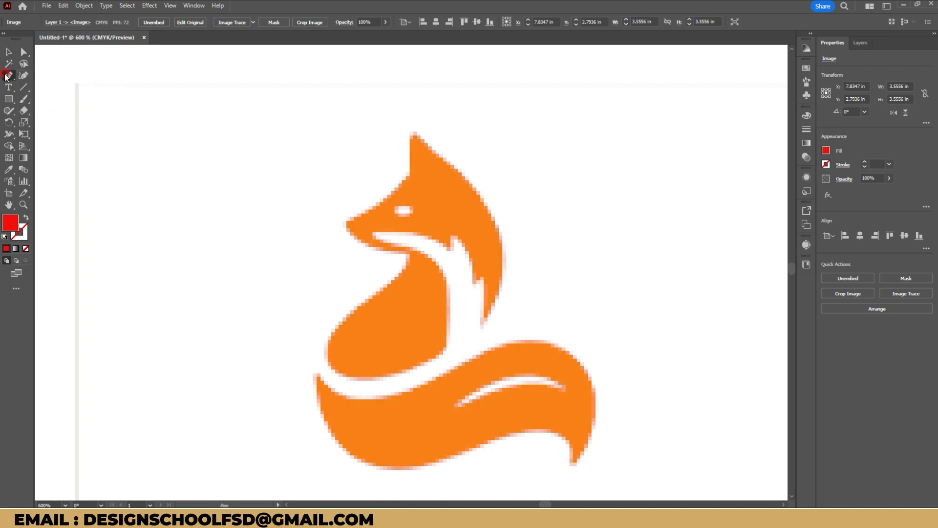
{"action": "left_click", "coordinate": [408, 174]}
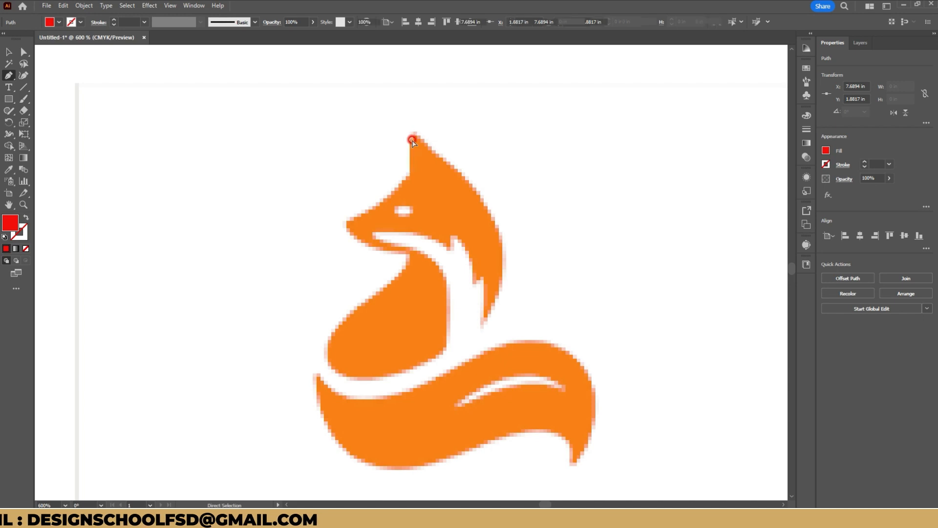
{"action": "key", "text": "ctrl+z"}
{"action": "left_click", "coordinate": [410, 175]}
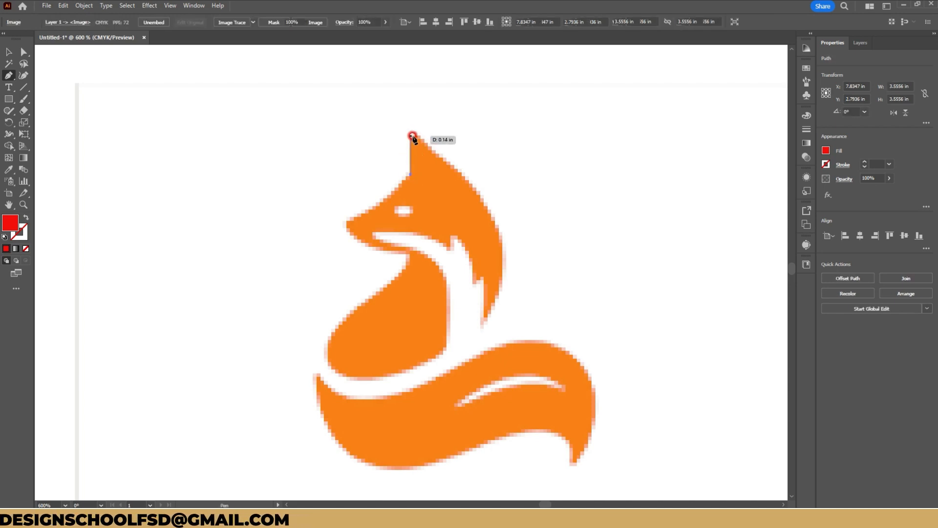
{"action": "left_click", "coordinate": [411, 137]}
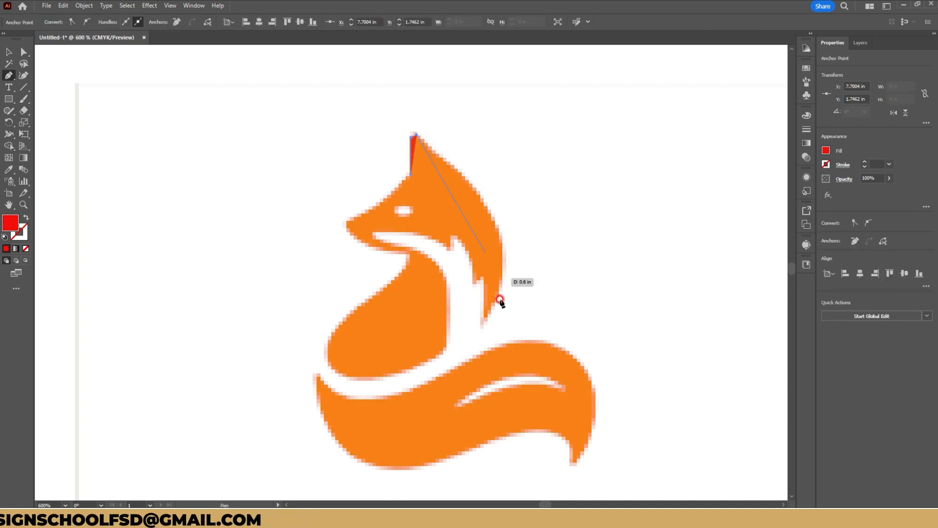
Extend the Pen path with straight segments to the hair's lowest tip, up its jagged inner edge and across to the mouth corner.
{"action": "left_click", "coordinate": [483, 323]}
{"action": "left_click", "coordinate": [483, 277]}
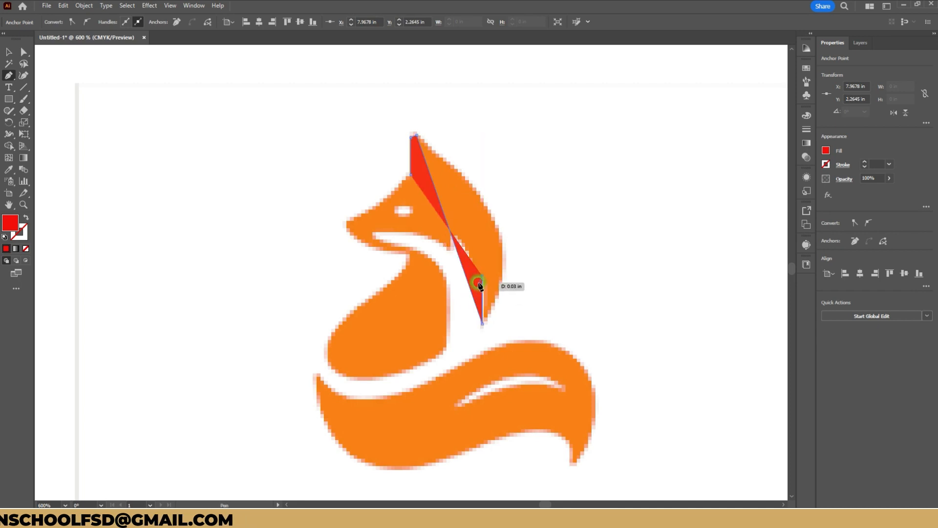
{"action": "left_click", "coordinate": [473, 282]}
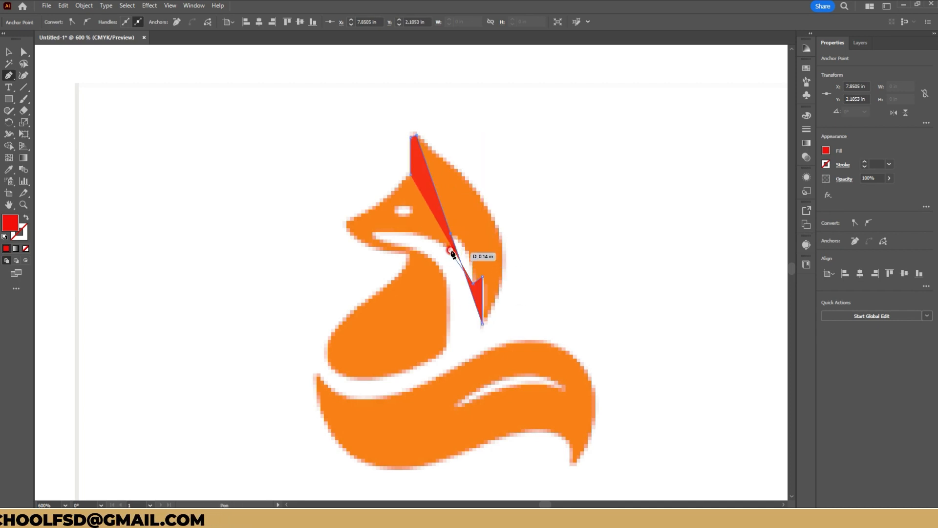
{"action": "left_click", "coordinate": [457, 236]}
{"action": "left_click", "coordinate": [451, 249]}
{"action": "left_click", "coordinate": [374, 229]}
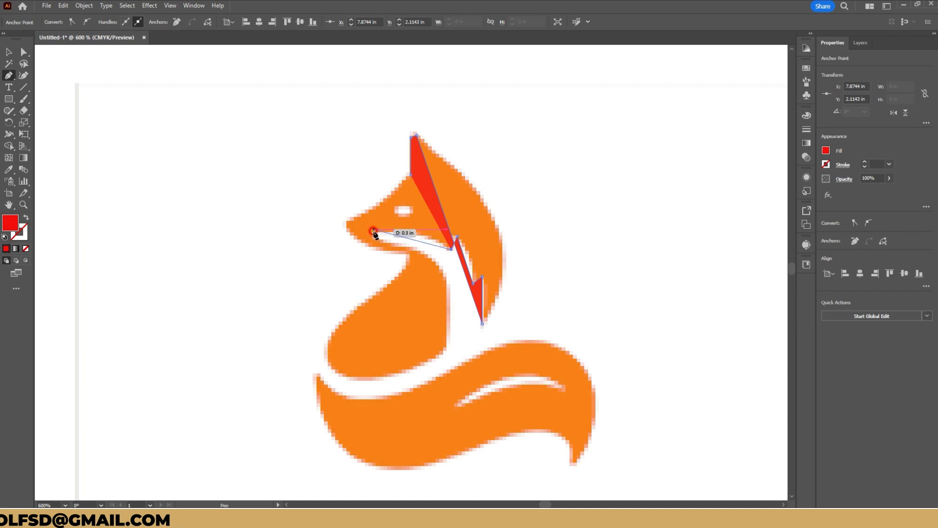
Continue the path from the mouth corner along the throat, down the chest and around the base of the fox's body.
{"action": "left_click", "coordinate": [429, 255]}
{"action": "left_click", "coordinate": [446, 283]}
{"action": "left_click", "coordinate": [446, 351]}
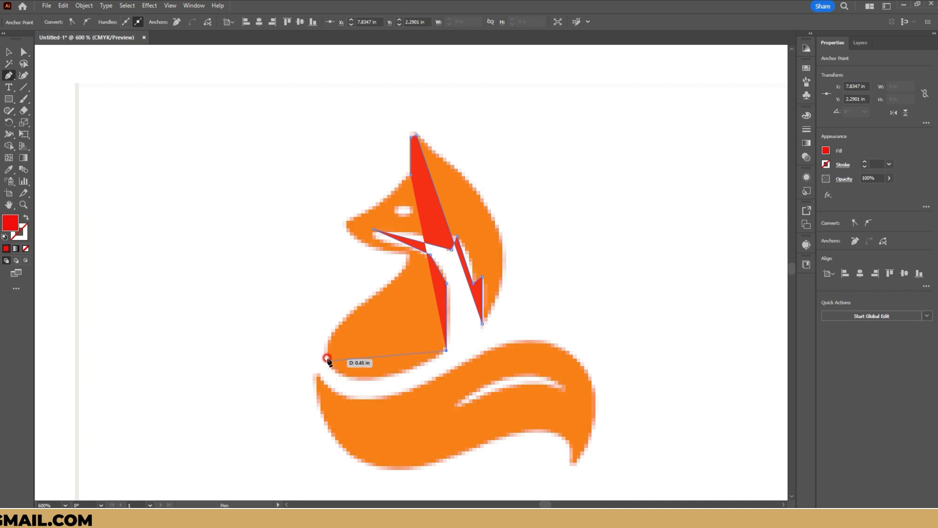
{"action": "left_click", "coordinate": [367, 379]}
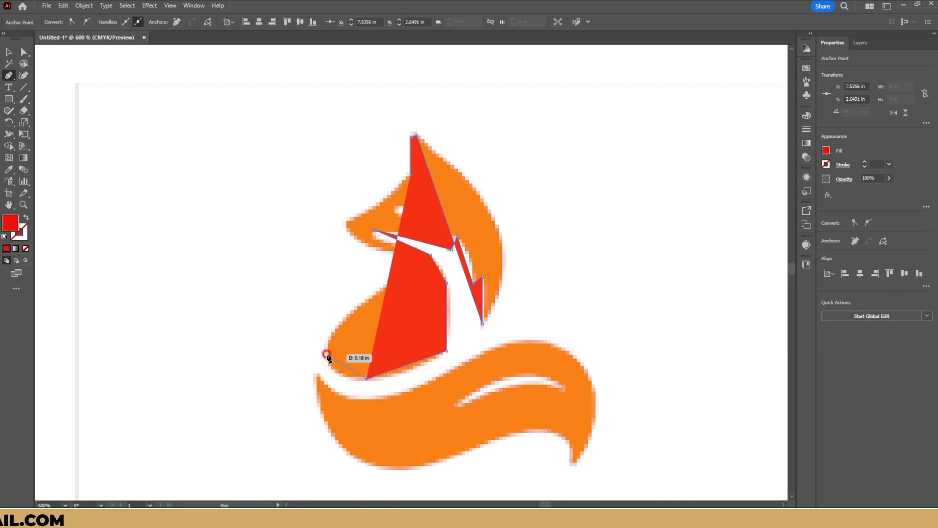
{"action": "left_click", "coordinate": [323, 353]}
Lower the path's opacity to 35% and close the outline through the neck, chin and nose at the ear base.
{"action": "left_click", "coordinate": [889, 179]}
{"action": "left_click", "coordinate": [864, 191]}
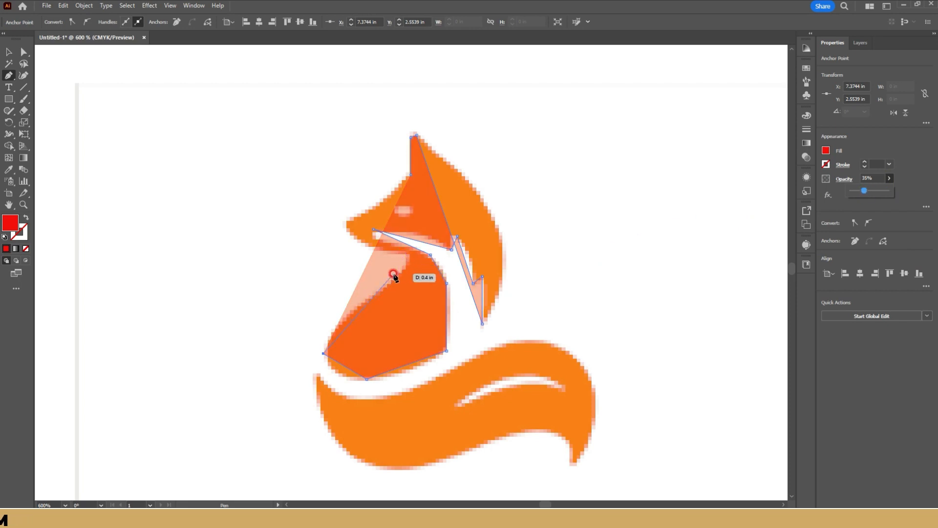
{"action": "left_click", "coordinate": [394, 277]}
{"action": "left_click", "coordinate": [397, 253]}
{"action": "left_click", "coordinate": [346, 225]}
{"action": "left_click", "coordinate": [410, 175]}
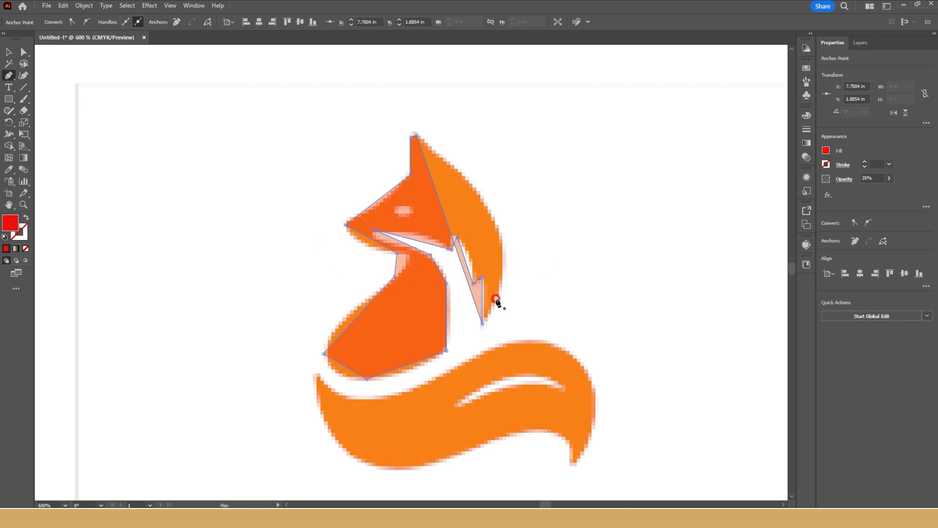
Draw a closed five-point outline of straight segments around the fox's tail with the Pen tool.
{"action": "left_click", "coordinate": [317, 376]}
{"action": "left_click", "coordinate": [522, 342]}
{"action": "left_click", "coordinate": [593, 405]}
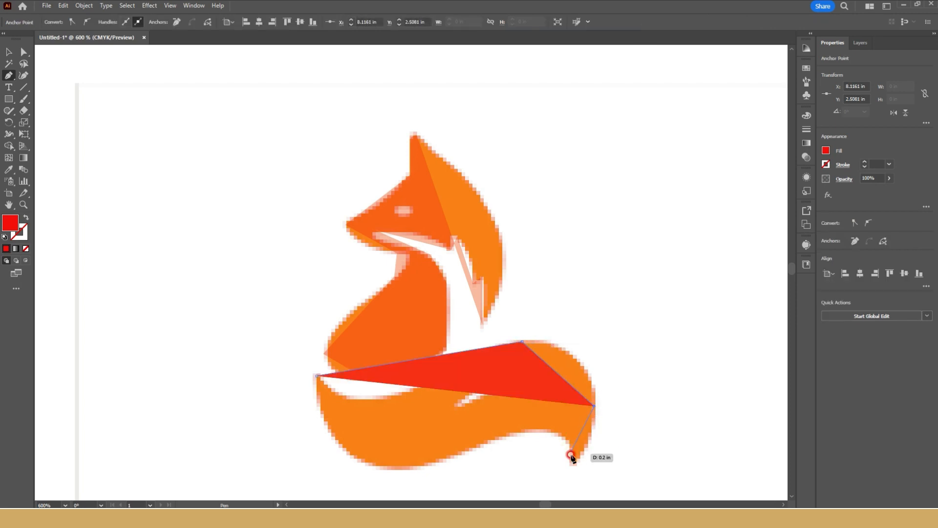
{"action": "left_click", "coordinate": [571, 460]}
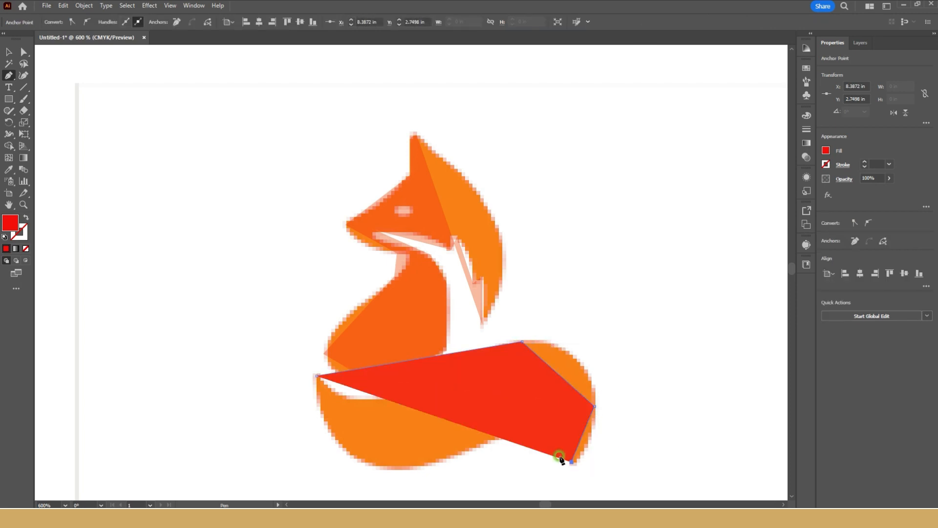
{"action": "left_click", "coordinate": [404, 469]}
{"action": "left_click", "coordinate": [316, 376]}
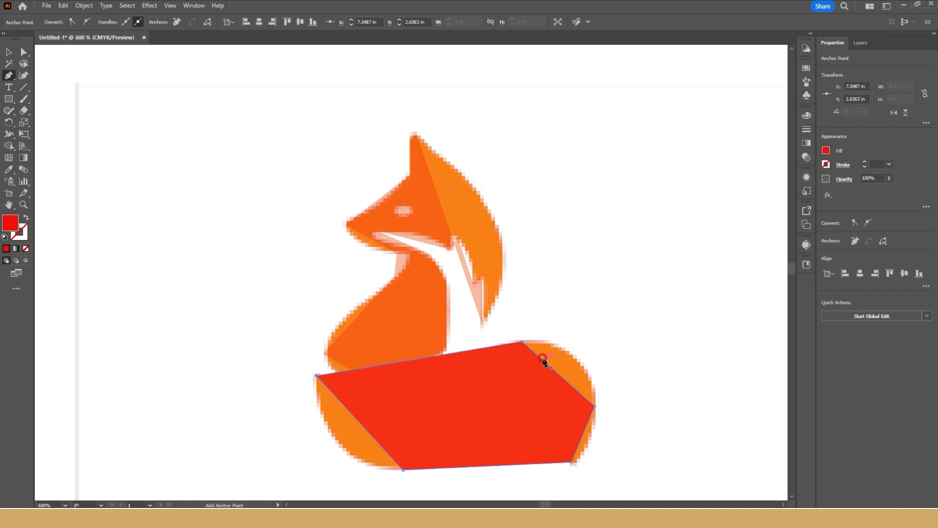
Set the tail shape's opacity to 46% and draw a straight path between the two ends of the tail's white highlight.
{"action": "left_click", "coordinate": [888, 179]}
{"action": "left_click_drag", "start_coordinate": [892, 191], "coordinate": [867, 191]}
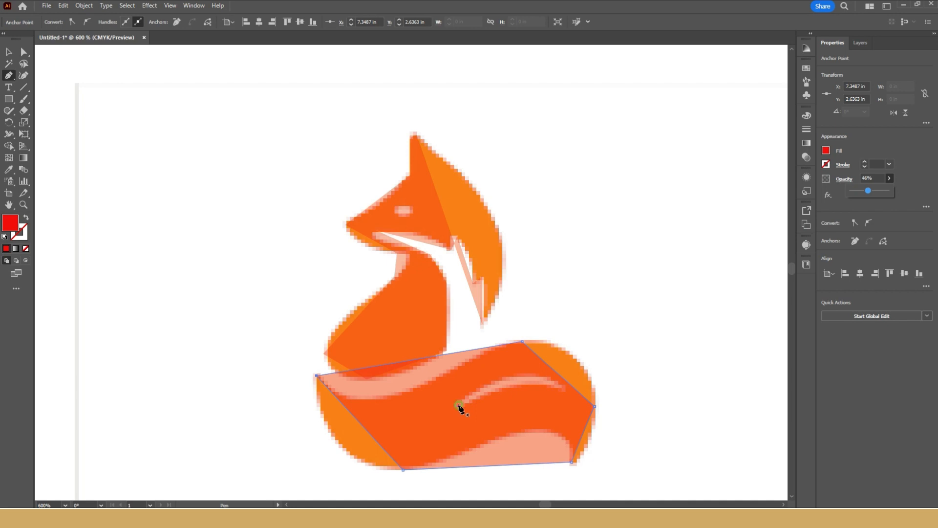
{"action": "left_click", "coordinate": [564, 387]}
{"action": "left_click", "coordinate": [459, 405]}
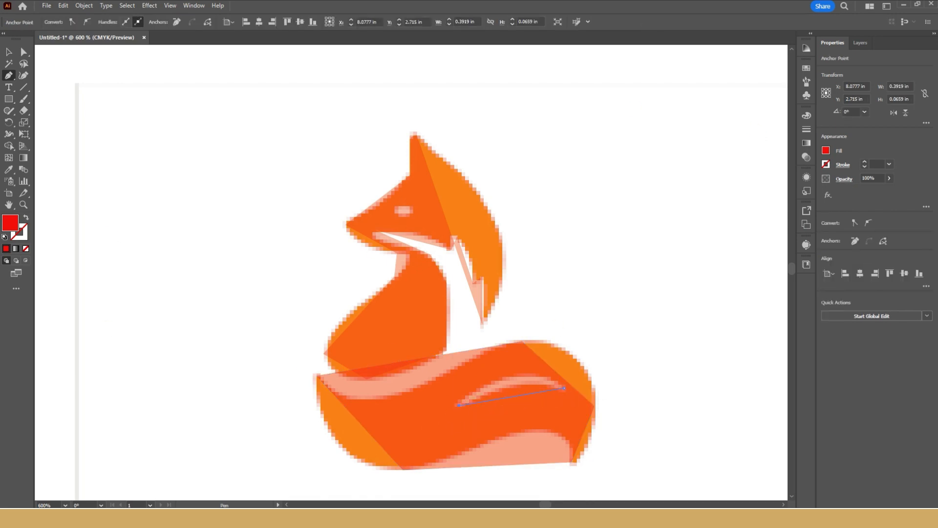
Bend the straight back of the head and the underside of the snout to the logo's edge with the Curvature tool.
{"action": "left_click", "coordinate": [24, 77]}
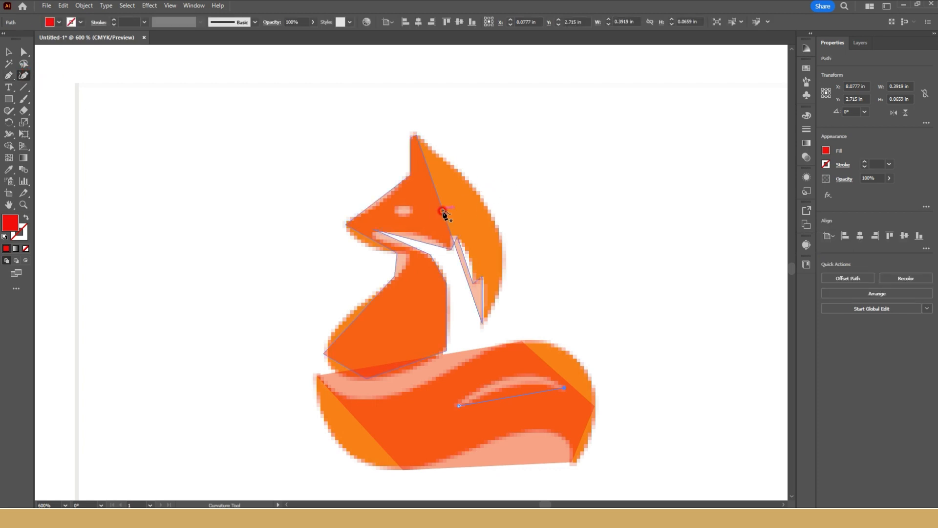
{"action": "left_click_drag", "start_coordinate": [444, 218], "coordinate": [502, 245]}
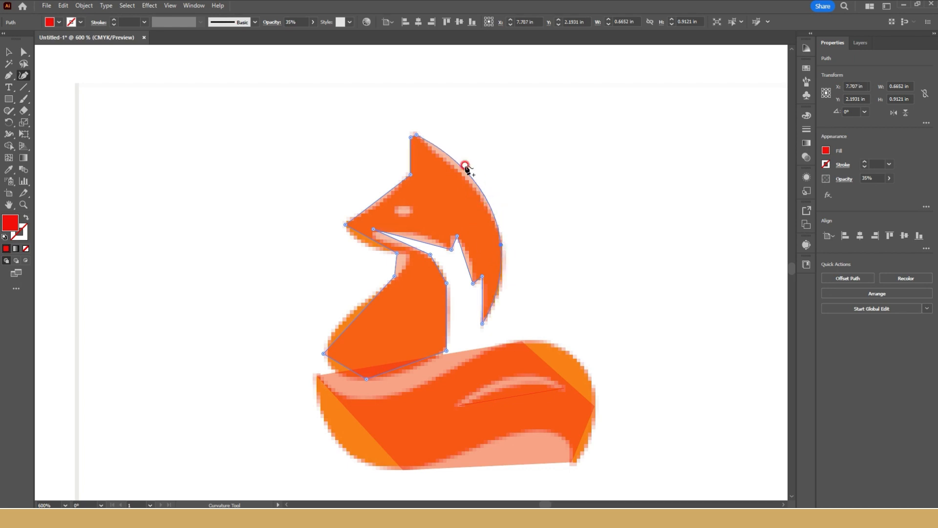
{"action": "left_click_drag", "start_coordinate": [463, 167], "coordinate": [456, 169]}
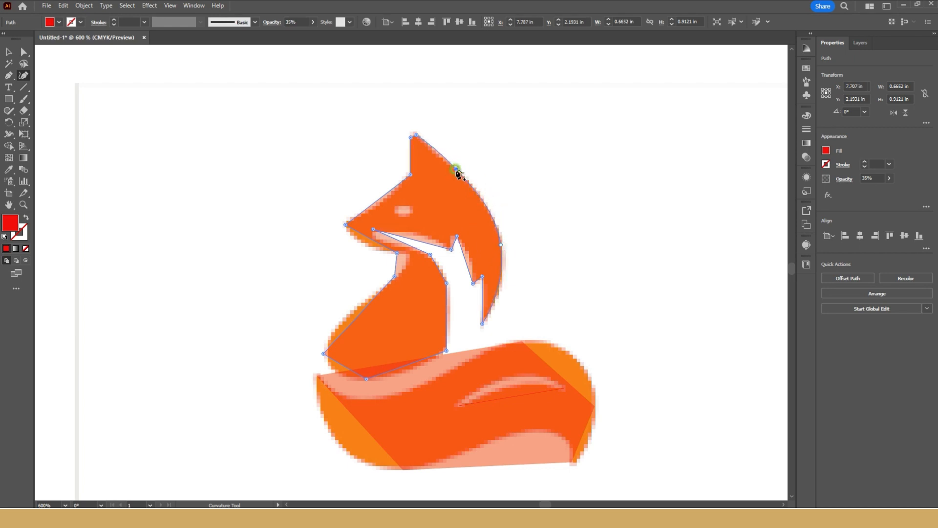
{"action": "left_click", "coordinate": [357, 234]}
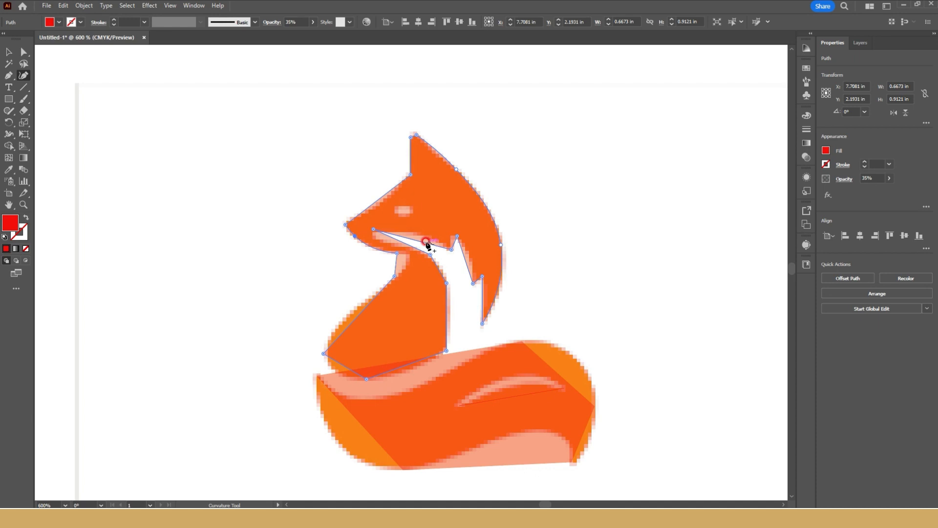
Curve both edges of the mouth stripe and reshape the hair notch beside the cheek to match the logo.
{"action": "mouse_move", "coordinate": [423, 242]}
{"action": "left_mouse_down"}
{"action": "mouse_move", "coordinate": [389, 251]}
{"action": "mouse_move", "coordinate": [412, 253]}
{"action": "left_mouse_up"}
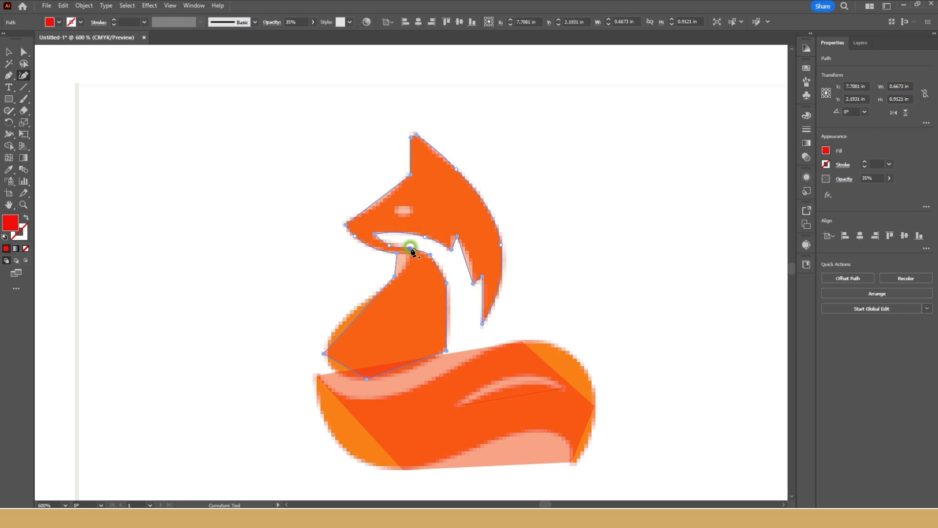
{"action": "left_click_drag", "start_coordinate": [460, 248], "coordinate": [456, 237]}
{"action": "double_click", "coordinate": [450, 237]}
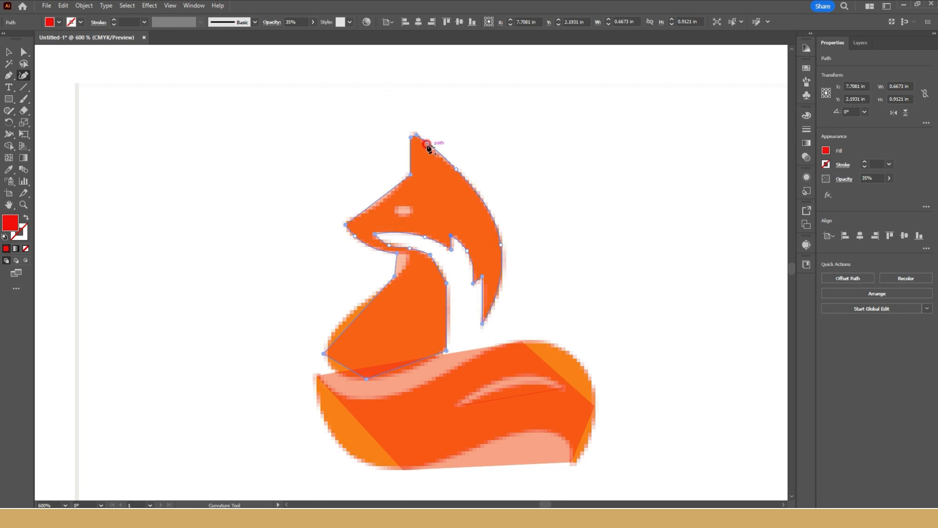
Curve the neck segment under the chin inward and bow the body's outer edge toward the reference outline.
{"action": "left_click_drag", "start_coordinate": [396, 262], "coordinate": [406, 264]}
{"action": "left_click", "coordinate": [401, 272]}
{"action": "left_click_drag", "start_coordinate": [355, 321], "coordinate": [328, 340]}
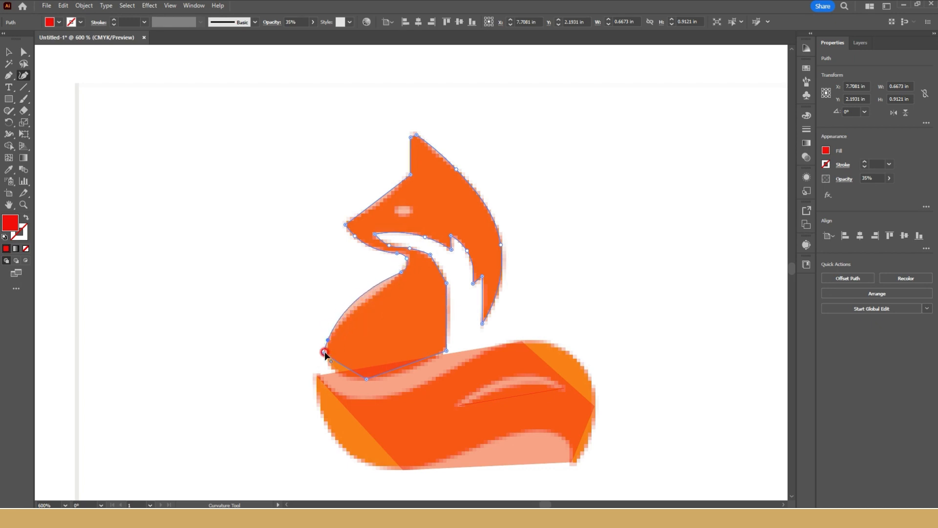
Delete the sharp corner point at the body's lower outer edge and fit the body's side and base to the logo with smooth curves.
{"action": "left_click", "coordinate": [322, 353]}
{"action": "key", "text": "Delete"}
{"action": "left_click", "coordinate": [327, 338]}
{"action": "left_click_drag", "start_coordinate": [326, 338], "coordinate": [327, 356]}
{"action": "left_click", "coordinate": [372, 292]}
{"action": "left_click", "coordinate": [342, 373]}
{"action": "left_click_drag", "start_coordinate": [342, 372], "coordinate": [419, 364]}
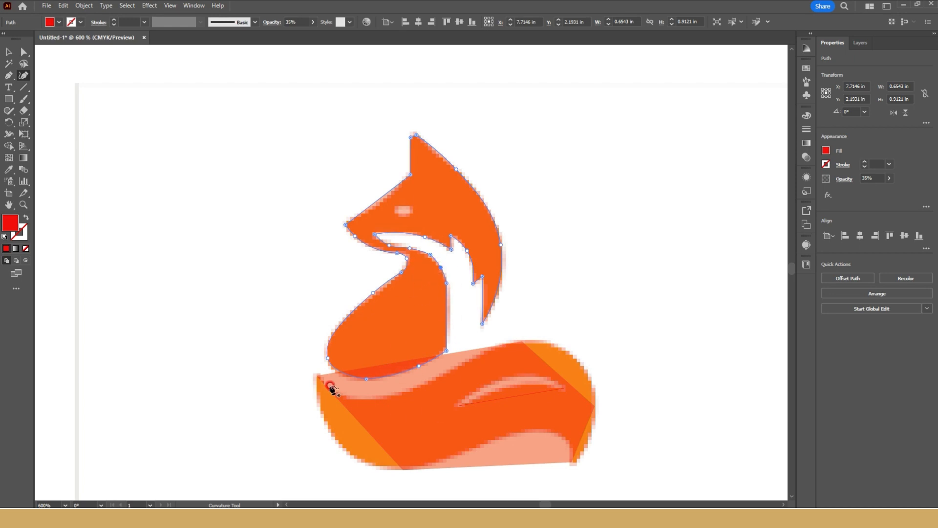
{"action": "key", "text": "ctrl+z"}
Curve the tail's outer and upper edges along the logo, delete its peak corner point and round the far end.
{"action": "left_click", "coordinate": [348, 411], "text": "ctrl"}
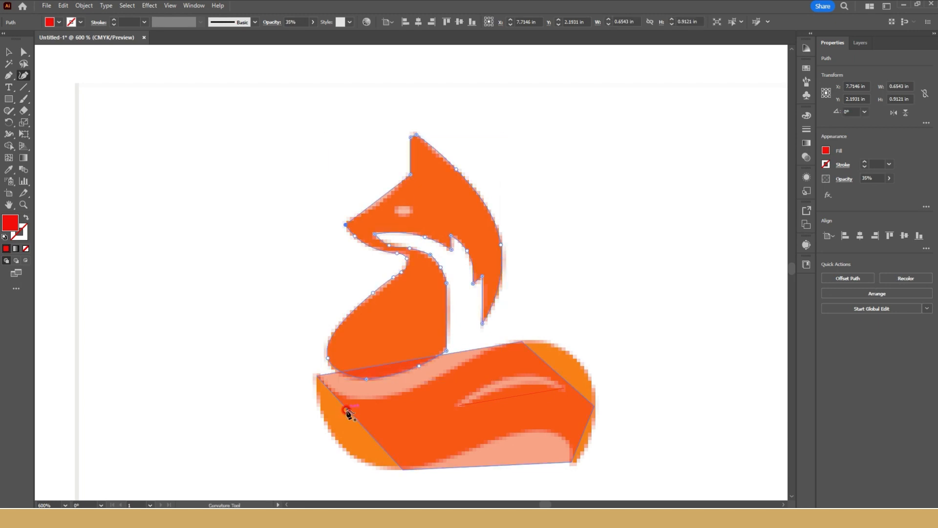
{"action": "left_click_drag", "start_coordinate": [356, 423], "coordinate": [332, 435]}
{"action": "left_click_drag", "start_coordinate": [414, 362], "coordinate": [354, 397]}
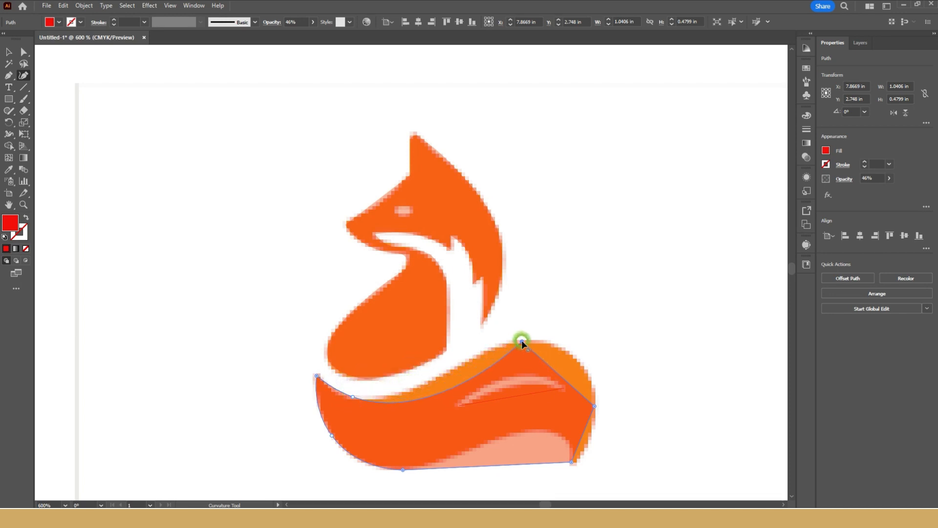
{"action": "key", "text": "Delete"}
{"action": "left_click_drag", "start_coordinate": [509, 424], "coordinate": [553, 342]}
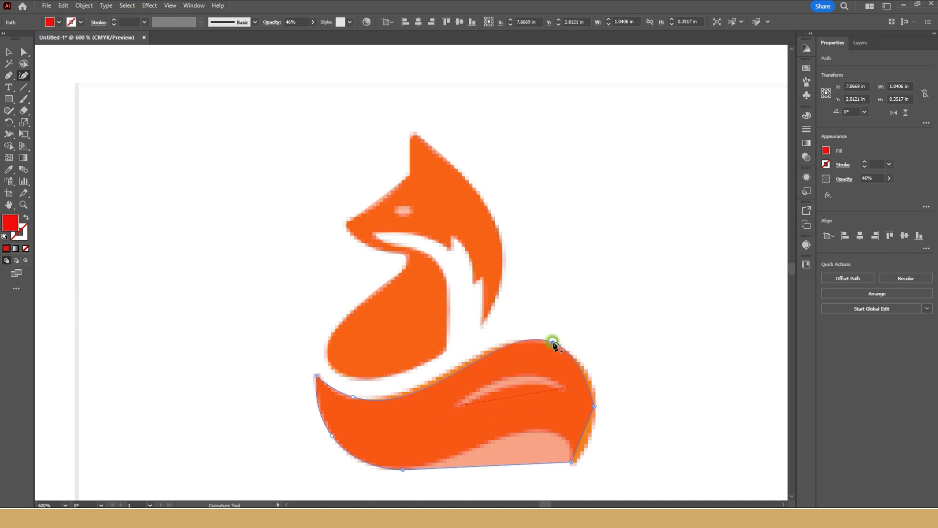
{"action": "left_click", "coordinate": [596, 406]}
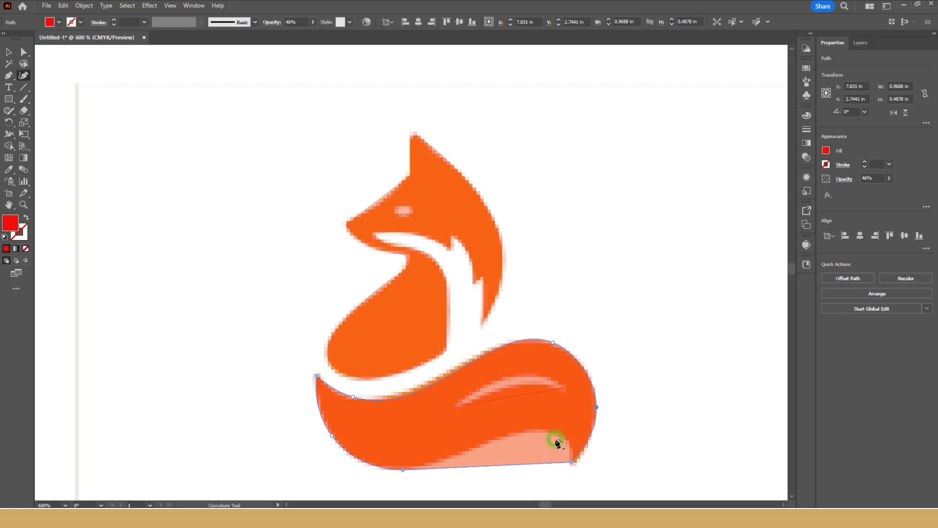
Replace the tail's straight underside and its lowest corner point with a smooth curve that follows the logo.
{"action": "left_click_drag", "start_coordinate": [540, 458], "coordinate": [560, 434]}
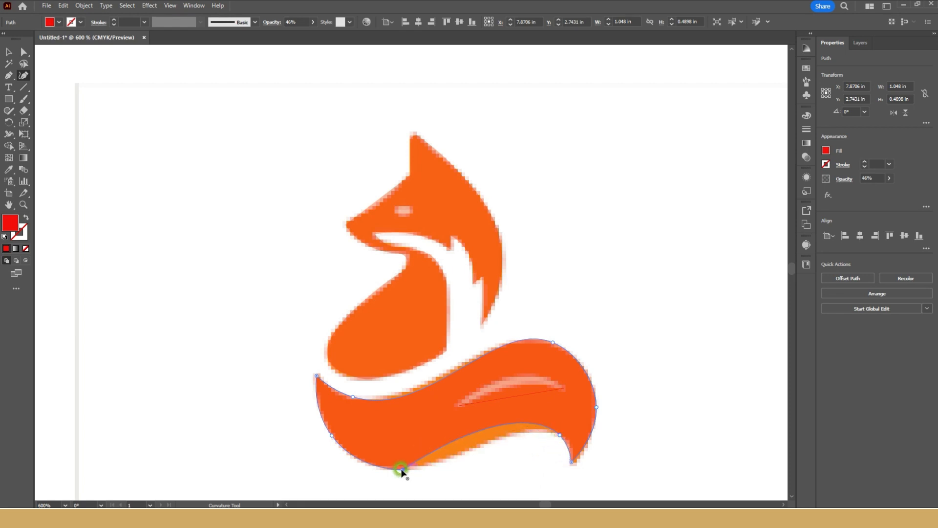
{"action": "key", "text": "Delete"}
{"action": "left_click_drag", "start_coordinate": [559, 436], "coordinate": [566, 438]}
{"action": "left_click_drag", "start_coordinate": [407, 449], "coordinate": [390, 469]}
{"action": "left_click_drag", "start_coordinate": [503, 449], "coordinate": [485, 442]}
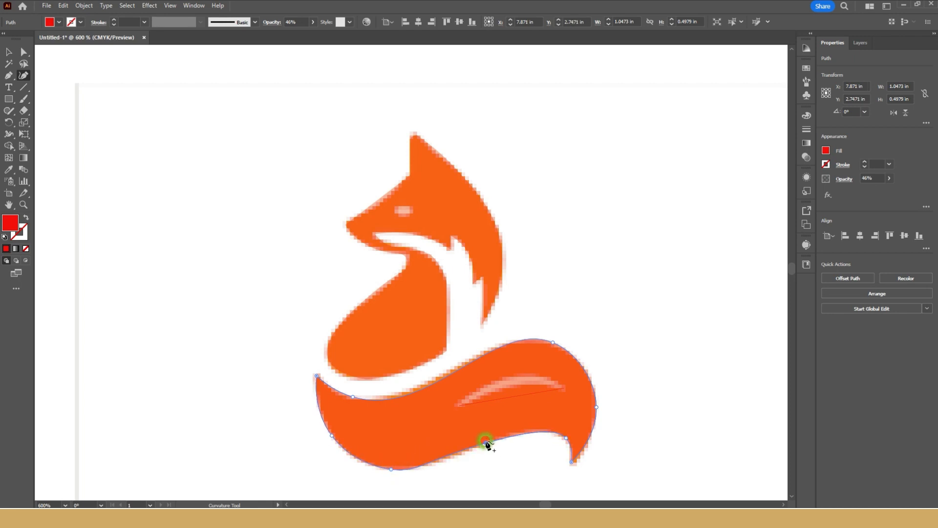
Bend the tail's highlight path into a thin crescent and draw an ellipse about 0.07 by 0.04 in over the fox's eye.
{"action": "left_click", "coordinate": [505, 397]}
{"action": "left_click_drag", "start_coordinate": [507, 397], "coordinate": [510, 387]}
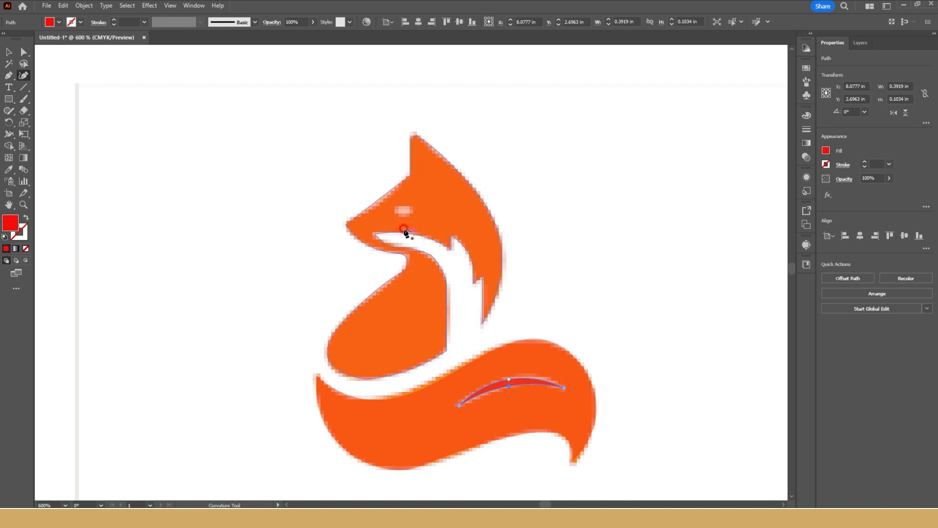
{"action": "left_click_drag", "start_coordinate": [9, 98], "coordinate": [43, 121]}
{"action": "left_click_drag", "start_coordinate": [395, 207], "coordinate": [635, 136]}
Move the reference logo image aside, to the right of the traced fox shapes.
{"action": "left_click", "coordinate": [14, 53]}
{"action": "scroll", "coordinate": [322, 207], "scroll_direction": "down", "scroll_amount": 4}
{"action": "scroll", "coordinate": [352, 195], "scroll_direction": "up", "scroll_amount": 4}
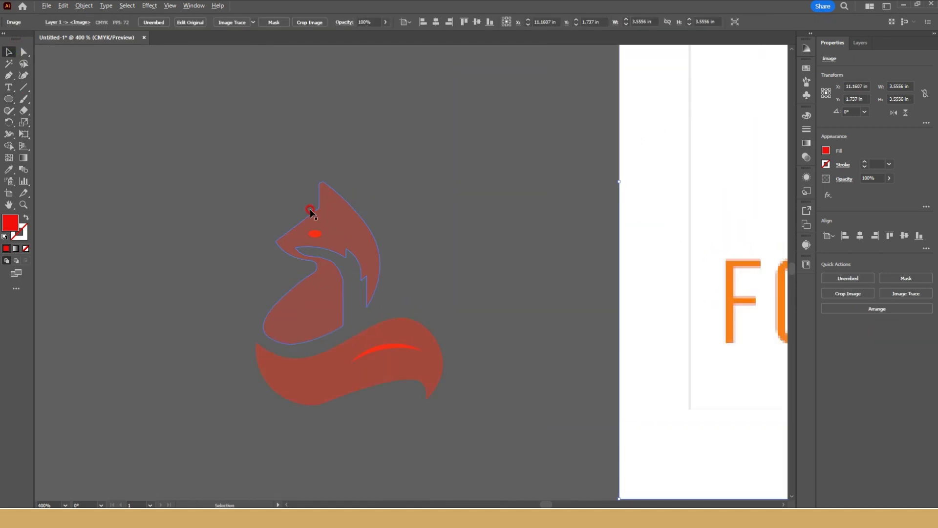
{"action": "left_click", "coordinate": [332, 261]}
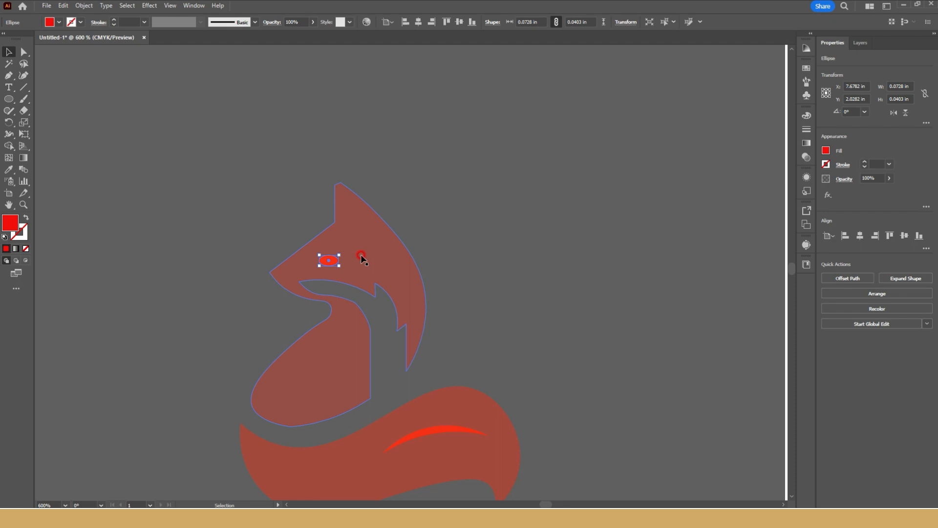
{"action": "left_click", "coordinate": [366, 253], "text": "shift"}
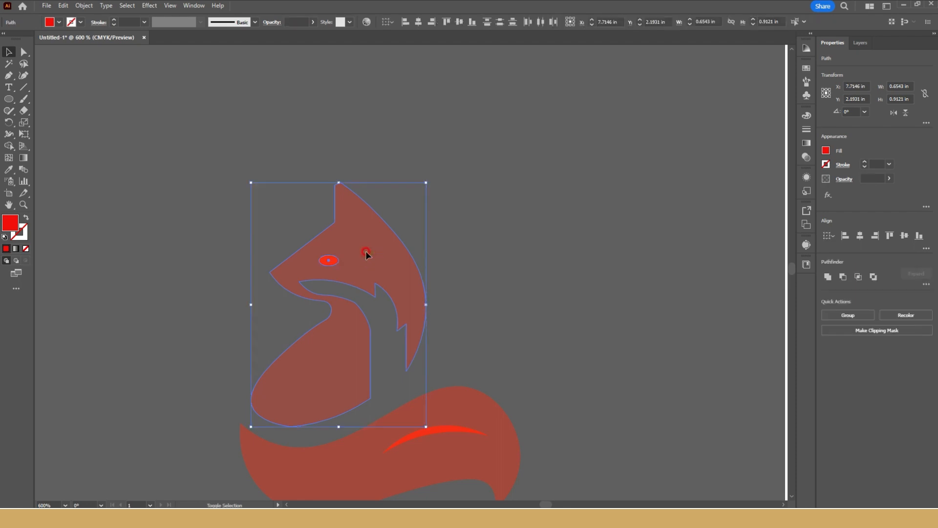
{"action": "left_click", "coordinate": [504, 204]}
{"action": "left_click_drag", "start_coordinate": [259, 271], "coordinate": [320, 262]}
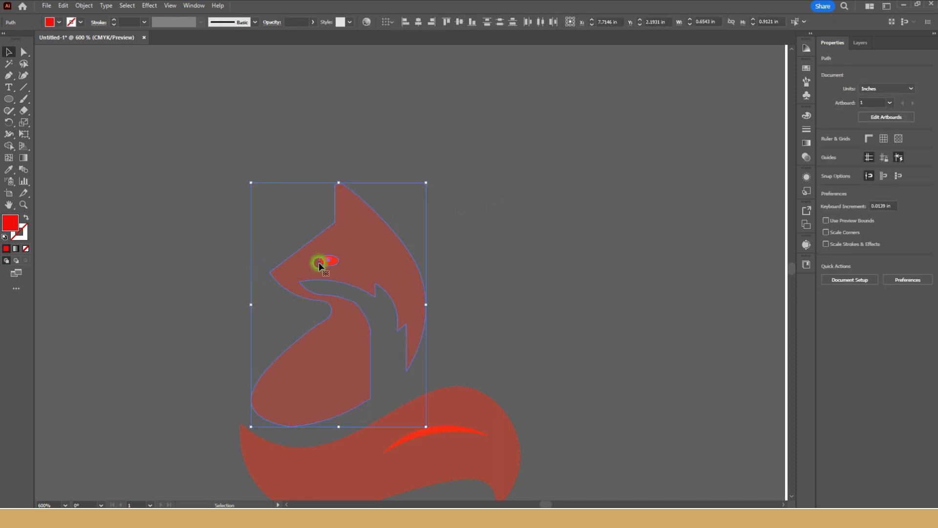
{"action": "left_click", "coordinate": [473, 143]}
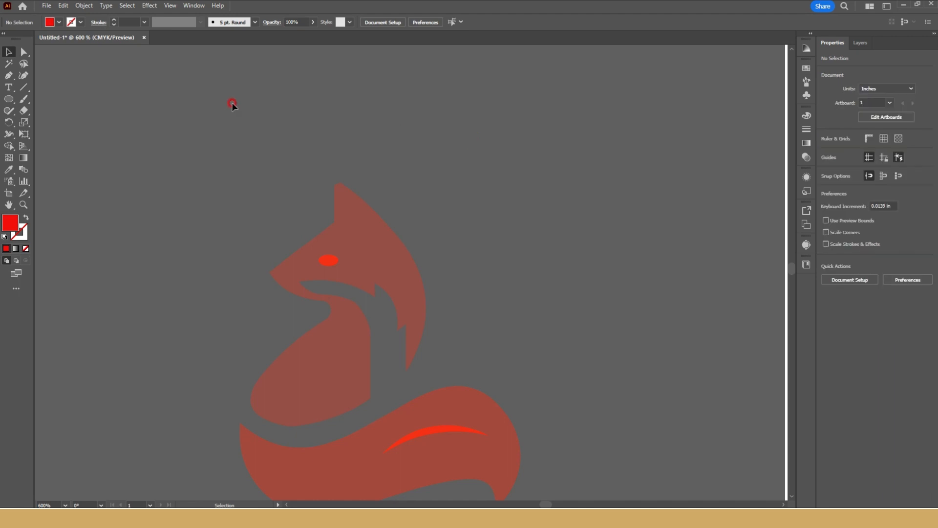
{"action": "left_click", "coordinate": [24, 64]}
{"action": "mouse_move", "coordinate": [400, 218]}
{"action": "left_mouse_down"}
{"action": "mouse_move", "coordinate": [251, 272]}
{"action": "mouse_move", "coordinate": [309, 215]}
{"action": "left_mouse_up"}
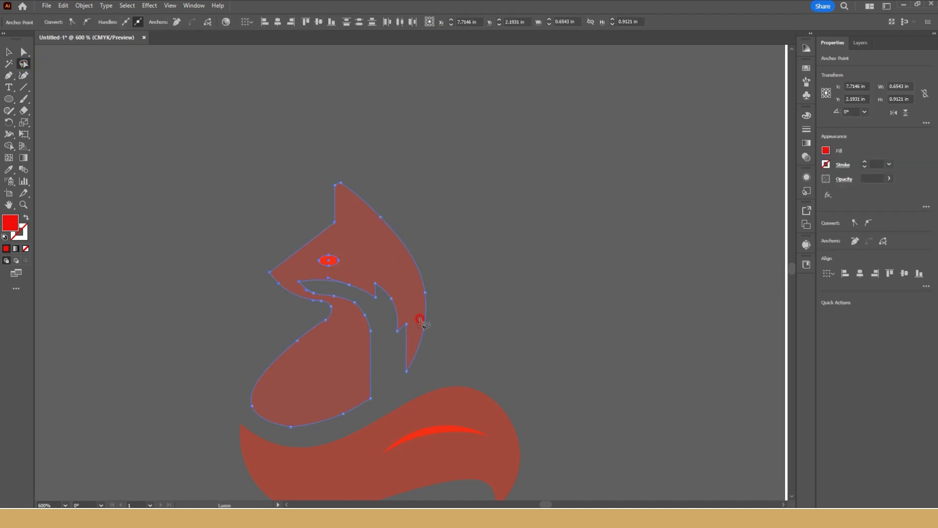
{"action": "left_click", "coordinate": [863, 245]}
{"action": "left_click", "coordinate": [10, 51]}
{"action": "left_click", "coordinate": [637, 221]}
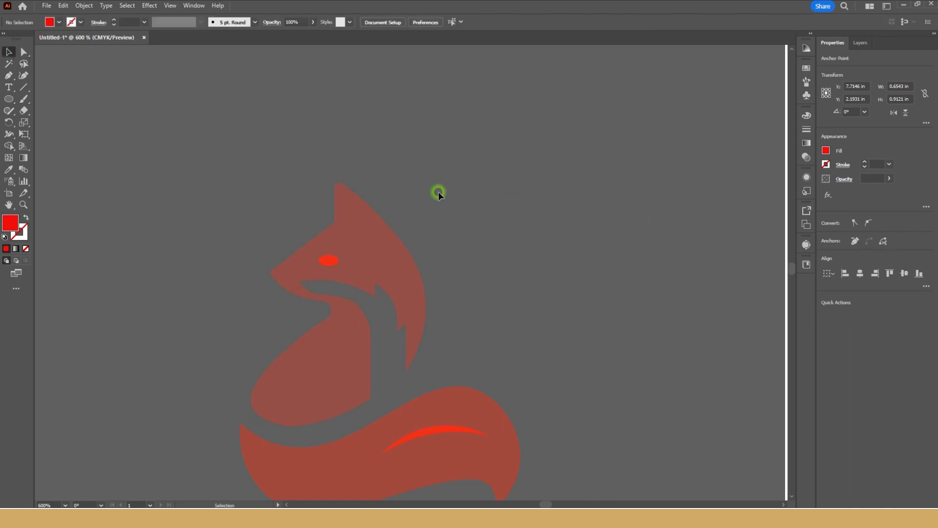
Cut the eye ellipse out of the fox's head shape with Minus Front.
{"action": "left_click", "coordinate": [292, 260]}
{"action": "left_click", "coordinate": [444, 228]}
{"action": "left_click", "coordinate": [300, 257]}
{"action": "left_click", "coordinate": [336, 332]}
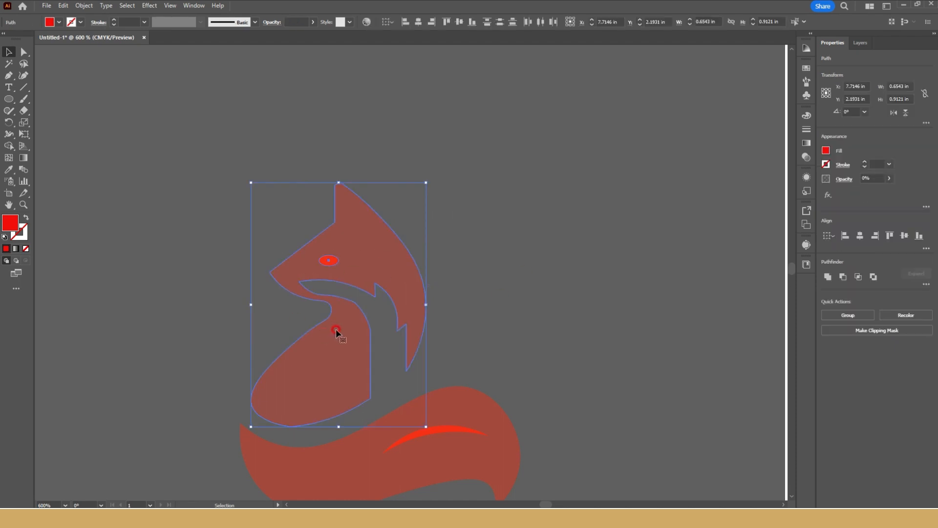
{"action": "left_click", "coordinate": [841, 277]}
{"action": "left_click_drag", "start_coordinate": [339, 263], "coordinate": [436, 73]}
{"action": "key", "text": "ctrl+z"}
Subtract the highlight crescent from the tail shape with Minus Front.
{"action": "scroll", "coordinate": [559, 177], "scroll_direction": "down", "scroll_amount": 5}
{"action": "left_click_drag", "start_coordinate": [572, 177], "coordinate": [448, 283]}
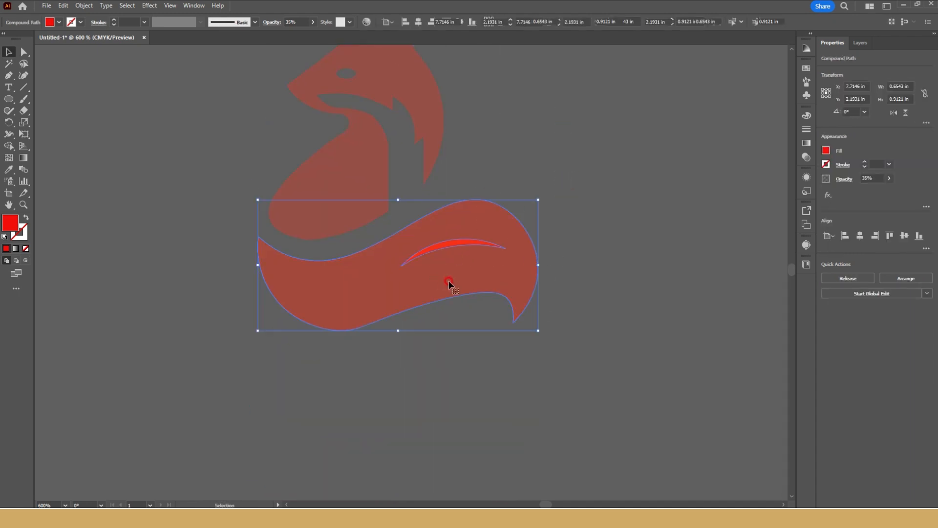
{"action": "left_click", "coordinate": [844, 278]}
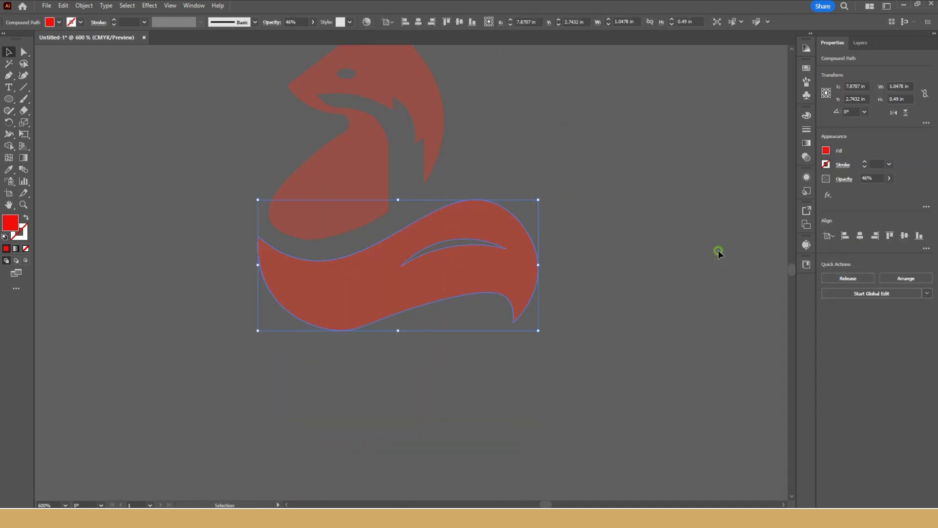
{"action": "left_click", "coordinate": [719, 250]}
Recolor both fox shapes with the Eyedropper, sampling the orange of the fox in the reference logo.
{"action": "scroll", "coordinate": [434, 225], "scroll_direction": "down", "scroll_amount": 1}
{"action": "left_click_drag", "start_coordinate": [507, 129], "coordinate": [303, 299]}
{"action": "scroll", "coordinate": [352, 306], "scroll_direction": "down", "scroll_amount": 2}
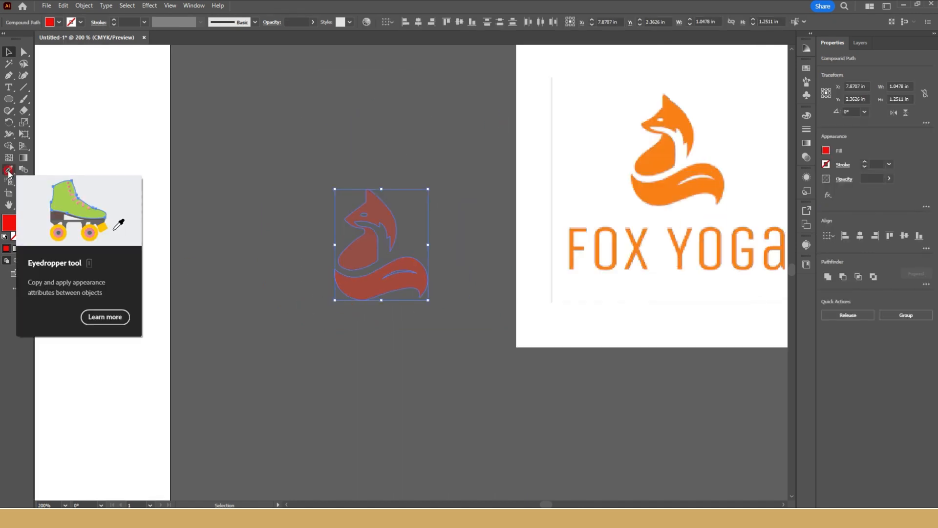
{"action": "left_click", "coordinate": [9, 171]}
{"action": "left_click", "coordinate": [658, 152]}
Move the recolored fox onto the upper part of the artboard.
{"action": "left_click", "coordinate": [9, 51]}
{"action": "left_click", "coordinate": [440, 165]}
{"action": "left_click_drag", "start_coordinate": [435, 175], "coordinate": [528, 181]}
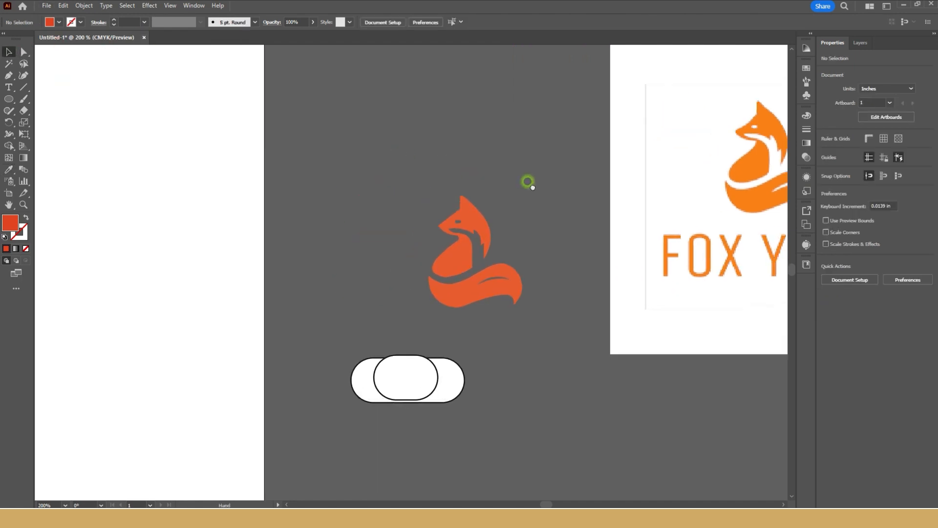
{"action": "left_click_drag", "start_coordinate": [463, 274], "coordinate": [387, 245]}
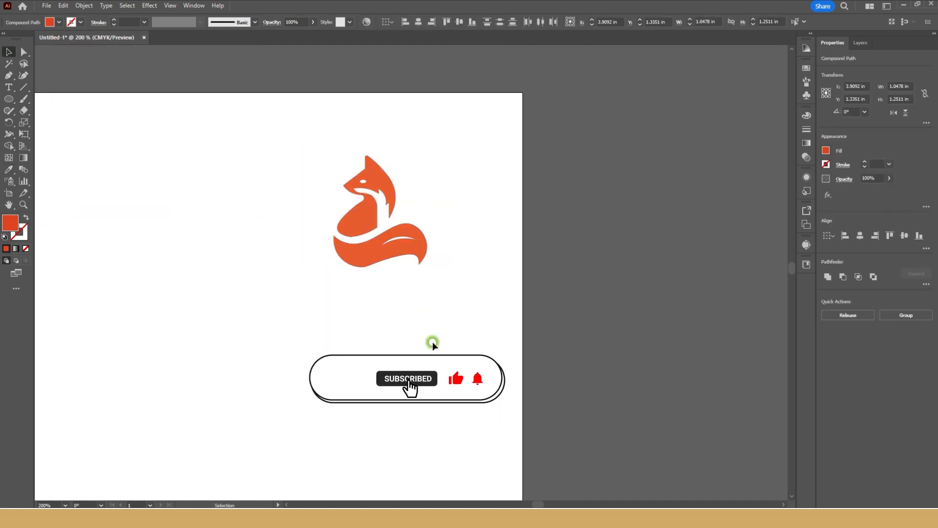
{"action": "left_click", "coordinate": [438, 337]}
Change the fill of the fox's tail to green, leaving the head and body orange.
{"action": "scroll", "coordinate": [417, 338], "scroll_direction": "down", "scroll_amount": 2}
{"action": "left_click_drag", "start_coordinate": [417, 337], "coordinate": [374, 304]}
{"action": "left_click_drag", "start_coordinate": [385, 227], "coordinate": [324, 277]}
{"action": "left_click", "coordinate": [378, 300]}
{"action": "scroll", "coordinate": [365, 263], "scroll_direction": "up", "scroll_amount": 3}
{"action": "left_click", "coordinate": [322, 277]}
{"action": "left_click", "coordinate": [11, 225]}
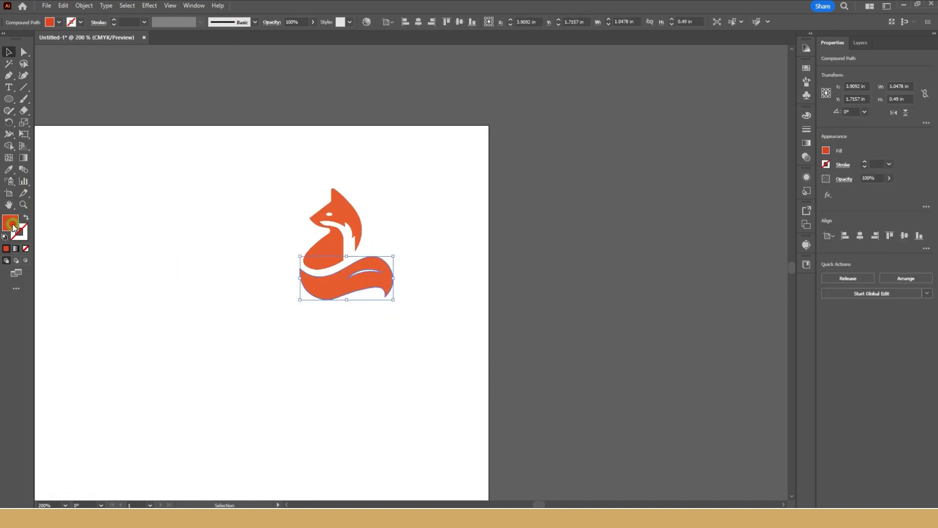
{"action": "double_click", "coordinate": [13, 224]}
{"action": "left_click_drag", "start_coordinate": [484, 238], "coordinate": [483, 271]}
{"action": "left_click", "coordinate": [574, 197]}
{"action": "left_click", "coordinate": [413, 370]}
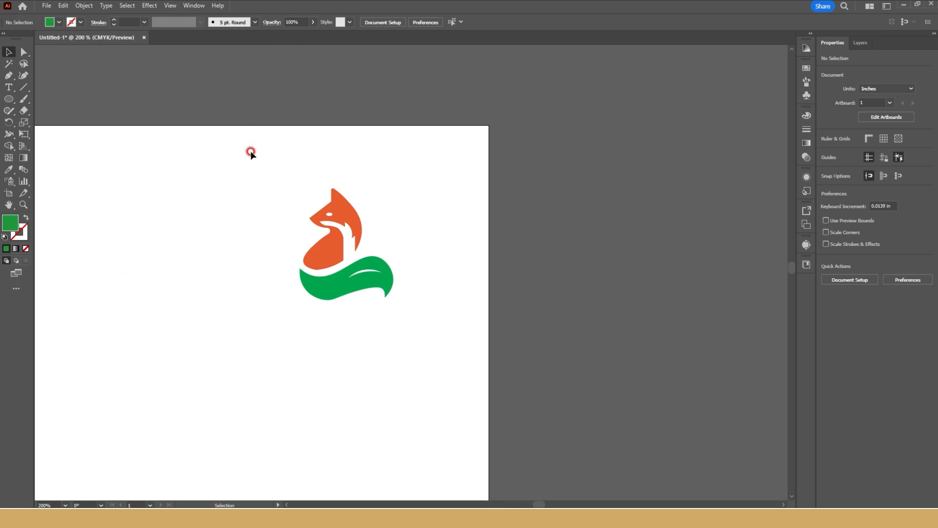
Move the lion head image to just below the Fox Yoga reference image.
{"action": "scroll", "coordinate": [322, 180], "scroll_direction": "down", "scroll_amount": 2}
{"action": "left_click_drag", "start_coordinate": [454, 185], "coordinate": [221, 117]}
{"action": "scroll", "coordinate": [227, 131], "scroll_direction": "down", "scroll_amount": 2}
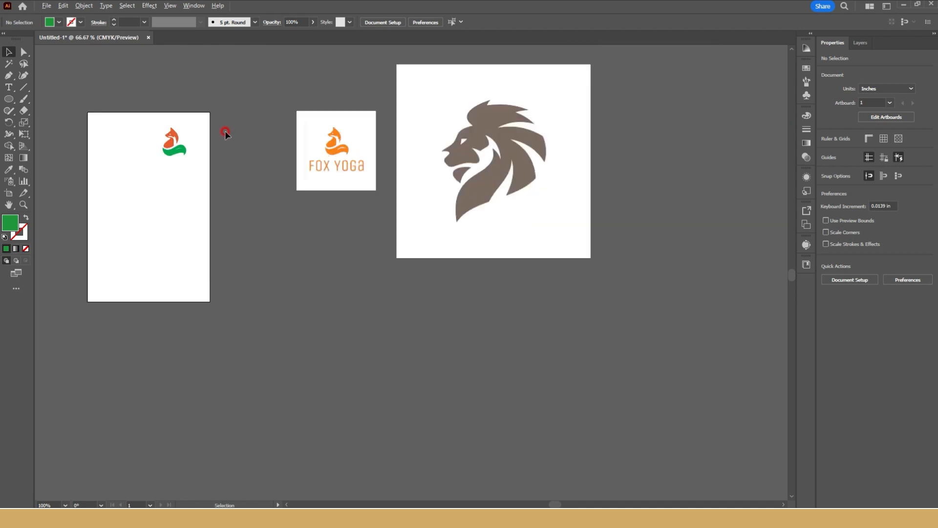
{"action": "left_click_drag", "start_coordinate": [440, 172], "coordinate": [326, 173]}
{"action": "scroll", "coordinate": [401, 174], "scroll_direction": "down", "scroll_amount": 1}
{"action": "left_click_drag", "start_coordinate": [408, 181], "coordinate": [230, 314]}
{"action": "scroll", "coordinate": [315, 204], "scroll_direction": "up", "scroll_amount": 2}
{"action": "left_click_drag", "start_coordinate": [230, 315], "coordinate": [527, 304]}
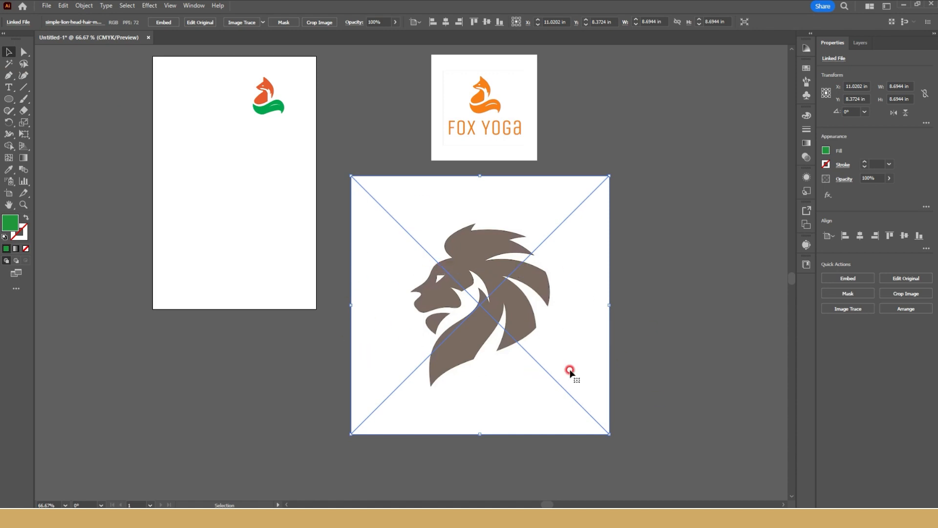
Image-trace the lion head with the Silhouettes preset and set its Noise to 1 px.
{"action": "left_click", "coordinate": [839, 313]}
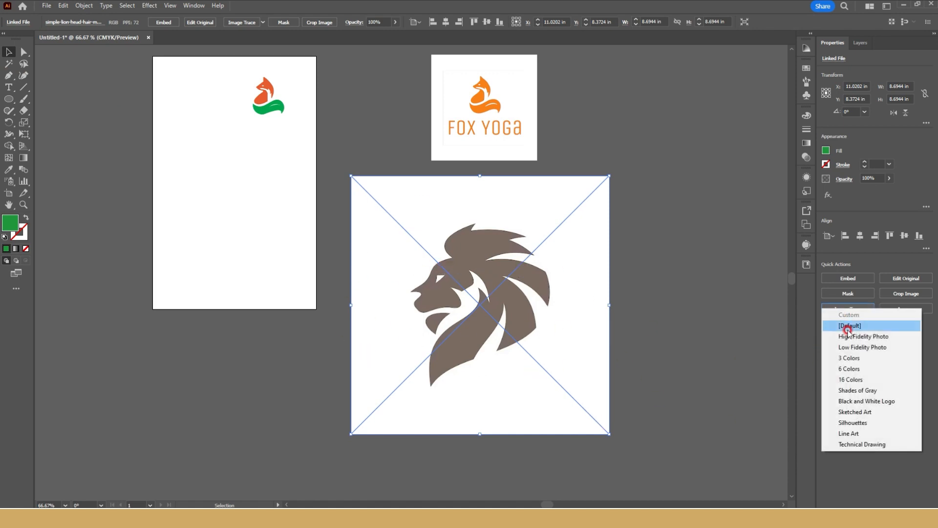
{"action": "left_click", "coordinate": [860, 423]}
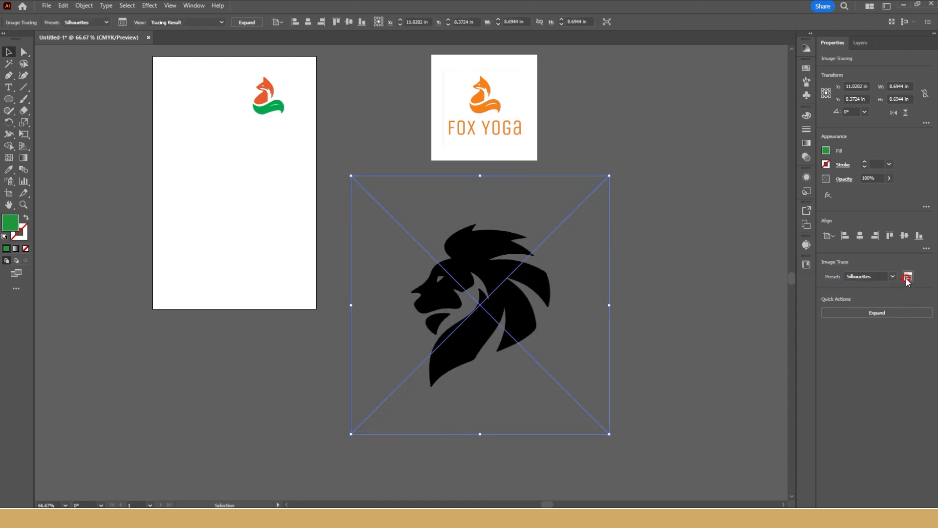
{"action": "left_click", "coordinate": [907, 277]}
{"action": "left_click", "coordinate": [681, 344]}
{"action": "left_click_drag", "start_coordinate": [702, 400], "coordinate": [699, 390]}
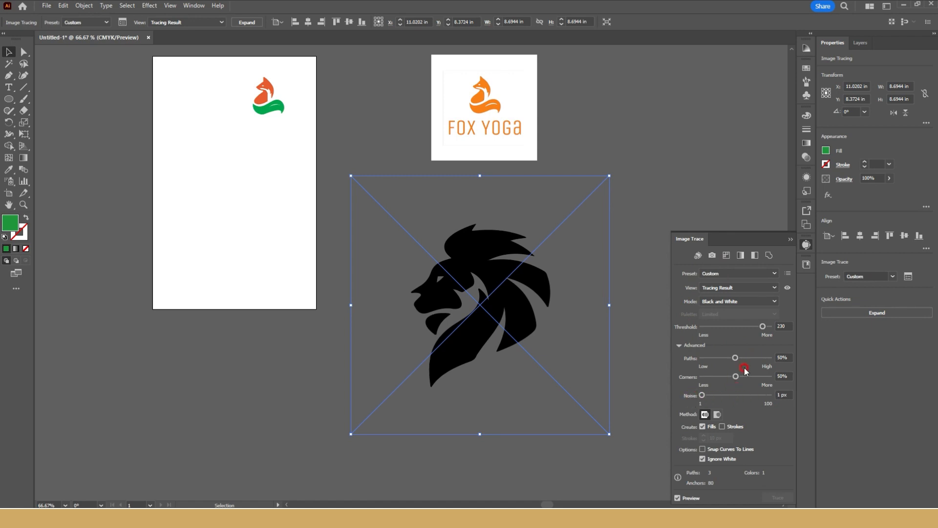
Expand the lion tracing into vector paths and move it onto the artboard below the fox.
{"action": "left_click", "coordinate": [877, 312]}
{"action": "left_click", "coordinate": [601, 208]}
{"action": "left_click_drag", "start_coordinate": [495, 258], "coordinate": [259, 156]}
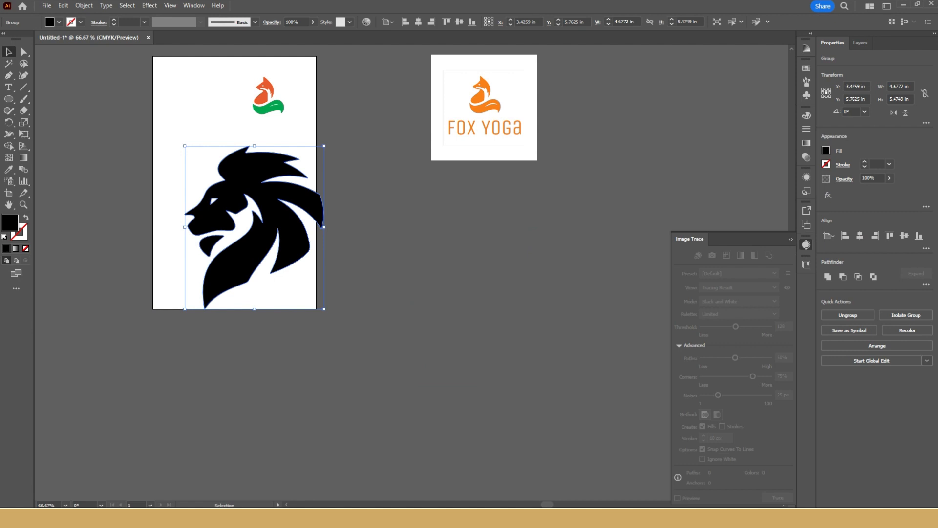
Recolor the lion with the Eyedropper, sampling the orange of the fox's body on the artboard.
{"action": "left_click", "coordinate": [10, 169]}
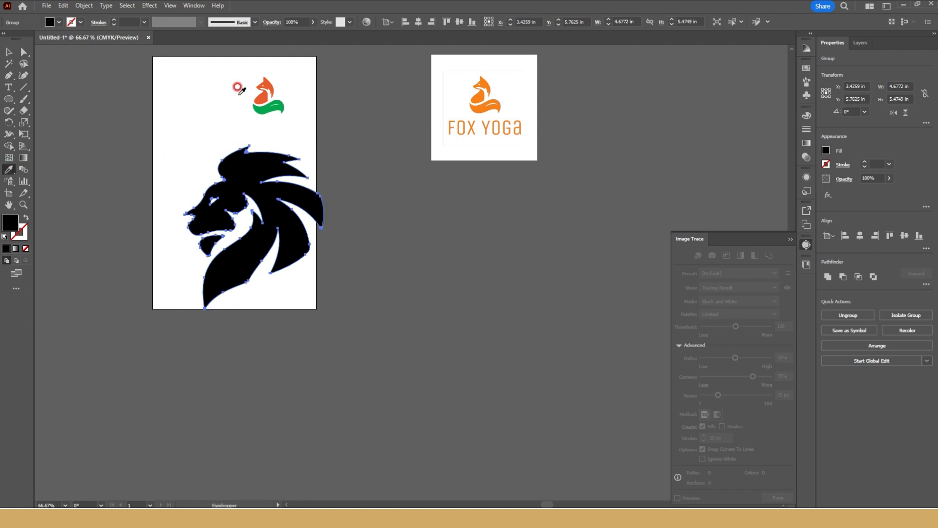
{"action": "left_click", "coordinate": [263, 107]}
{"action": "left_click", "coordinate": [263, 90]}
{"action": "key", "text": "v"}
{"action": "left_click", "coordinate": [445, 276]}
Close the Image Trace settings and move the lion off the artboard, below the Fox Yoga reference image.
{"action": "scroll", "coordinate": [445, 275], "scroll_direction": "down", "scroll_amount": 3}
{"action": "left_click_drag", "start_coordinate": [450, 273], "coordinate": [394, 265]}
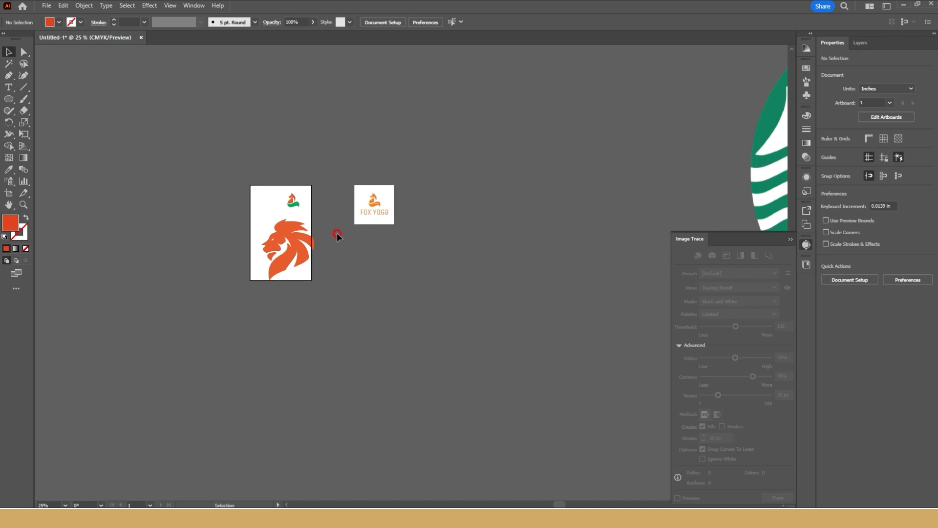
{"action": "scroll", "coordinate": [296, 234], "scroll_direction": "up", "scroll_amount": 4}
{"action": "left_click", "coordinate": [283, 237]}
{"action": "left_click", "coordinate": [780, 239]}
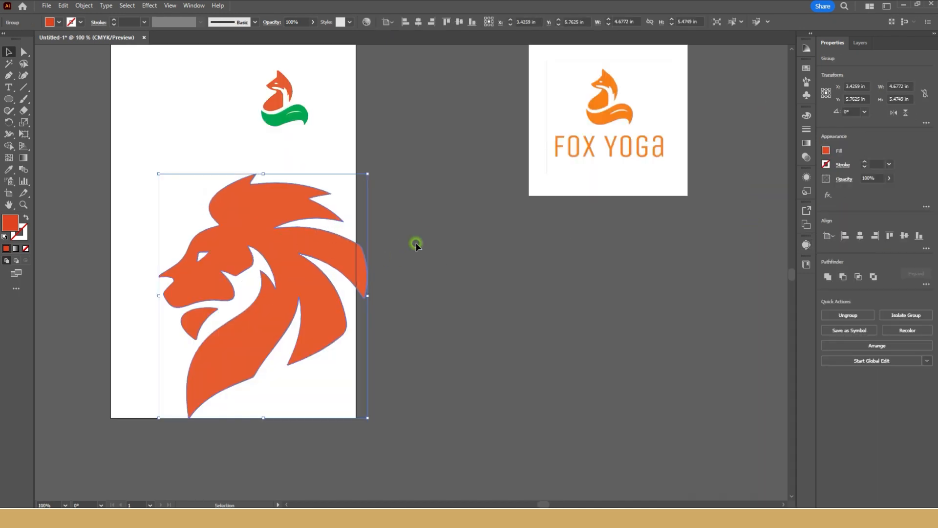
{"action": "left_click_drag", "start_coordinate": [274, 248], "coordinate": [528, 307]}
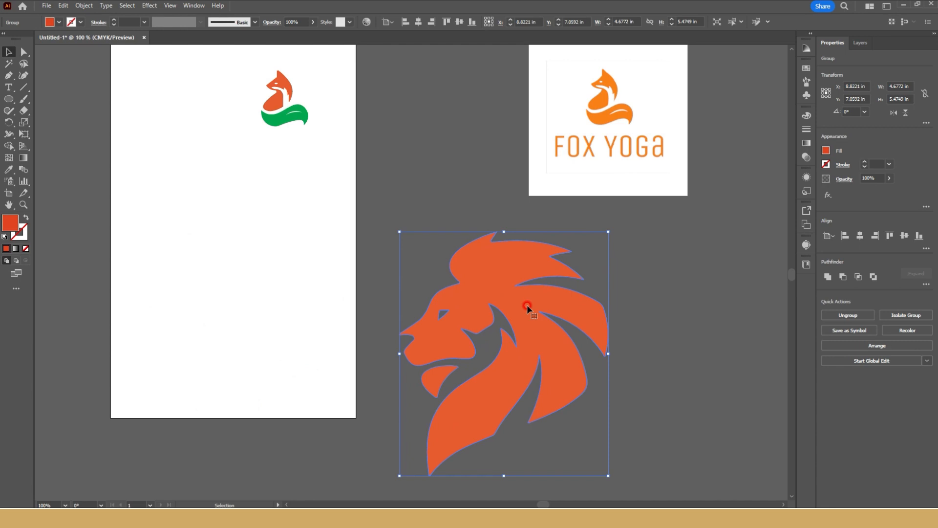
Image-trace the Starbucks logo image with the Silhouettes preset.
{"action": "scroll", "coordinate": [527, 306], "scroll_direction": "down", "scroll_amount": 5}
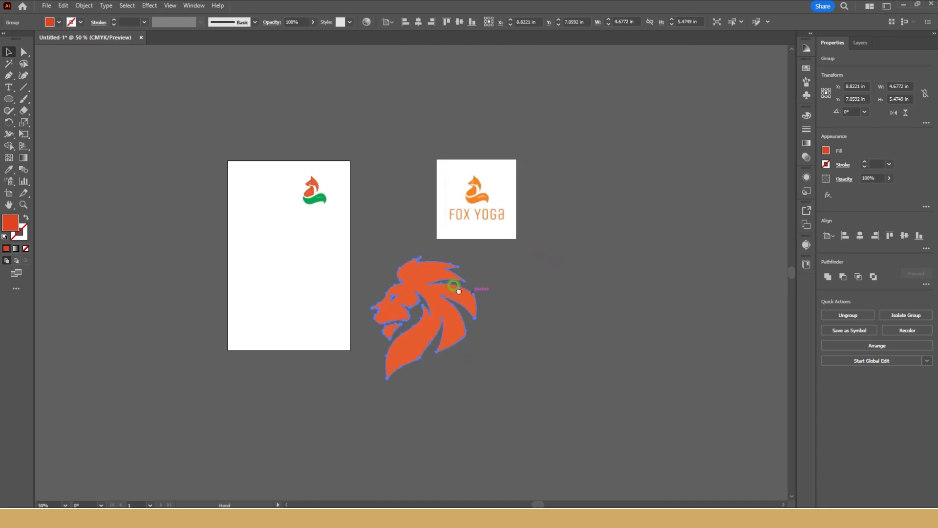
{"action": "left_click_drag", "start_coordinate": [466, 307], "coordinate": [96, 266]}
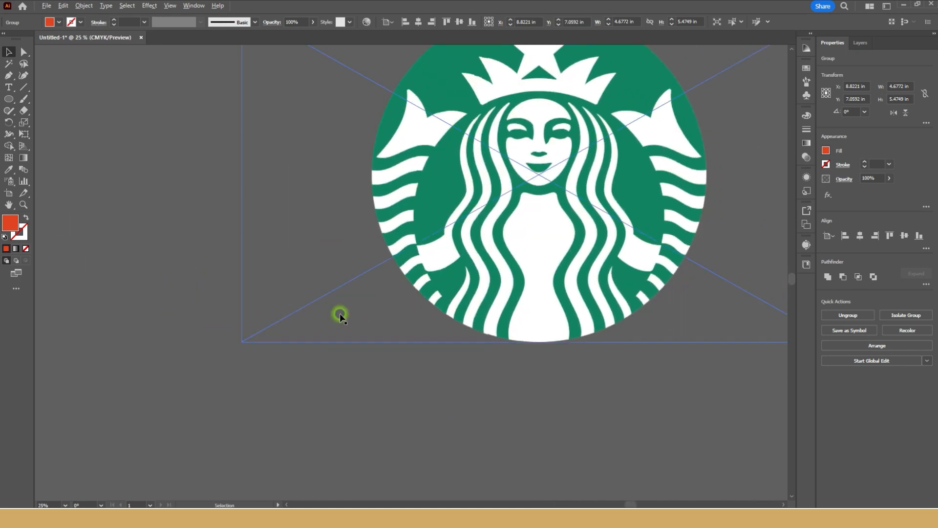
{"action": "scroll", "coordinate": [340, 314], "scroll_direction": "down", "scroll_amount": 1}
{"action": "left_click_drag", "start_coordinate": [354, 313], "coordinate": [433, 294]}
{"action": "left_click_drag", "start_coordinate": [562, 184], "coordinate": [383, 211]}
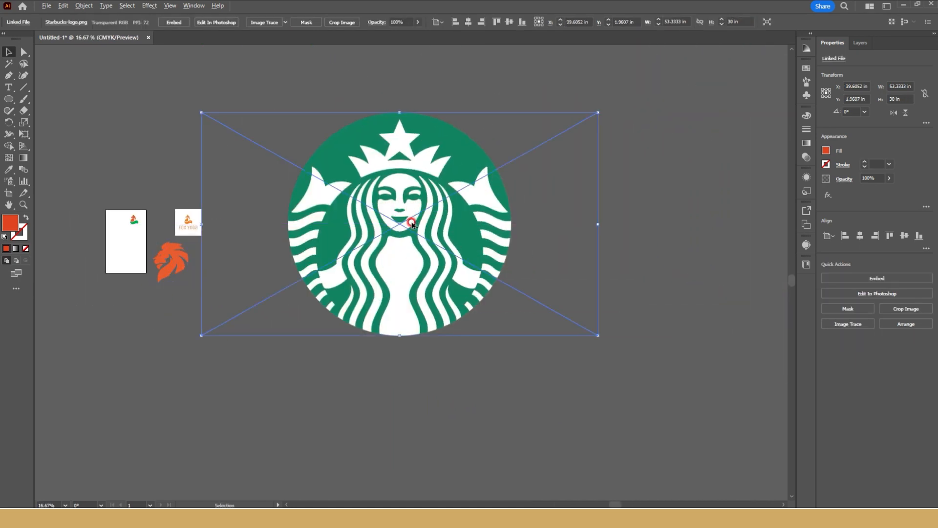
{"action": "scroll", "coordinate": [410, 221], "scroll_direction": "up", "scroll_amount": 1}
{"action": "left_click_drag", "start_coordinate": [416, 256], "coordinate": [465, 250]}
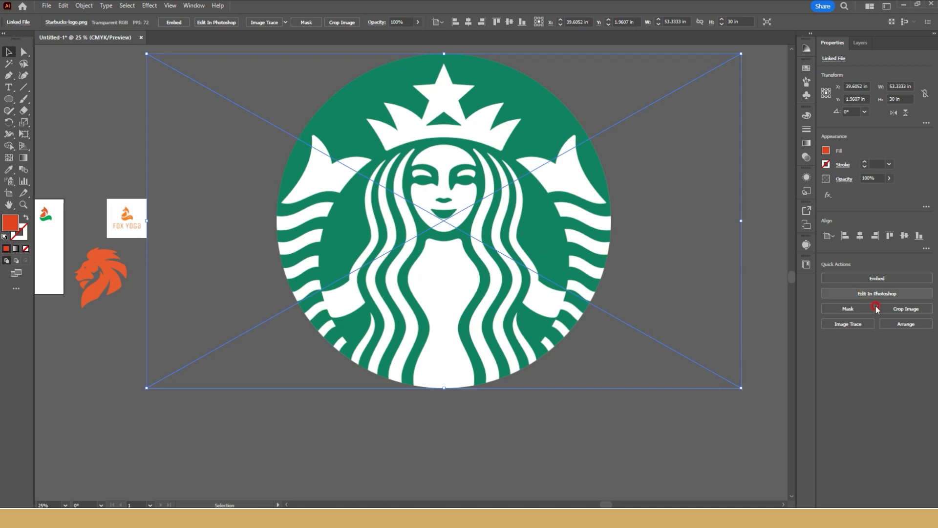
{"action": "left_click", "coordinate": [850, 324]}
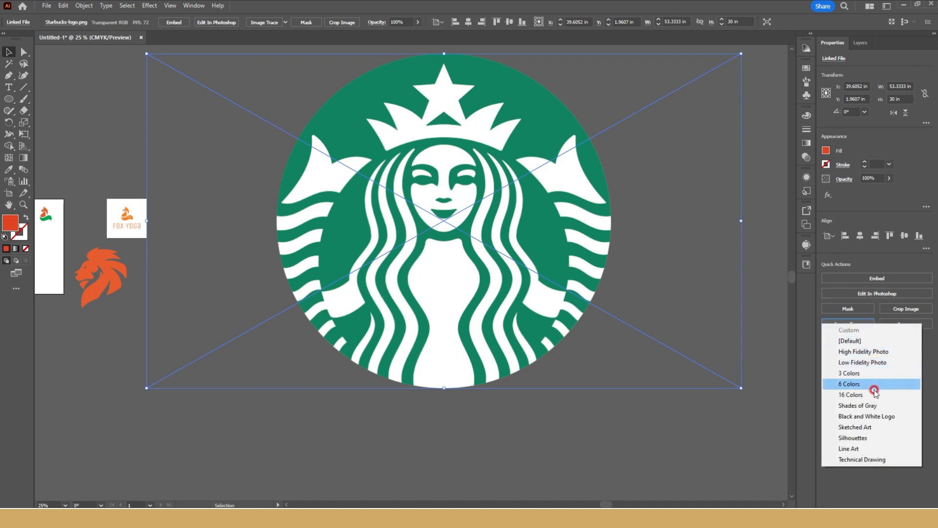
{"action": "left_click", "coordinate": [874, 438]}
{"action": "left_click", "coordinate": [532, 270]}
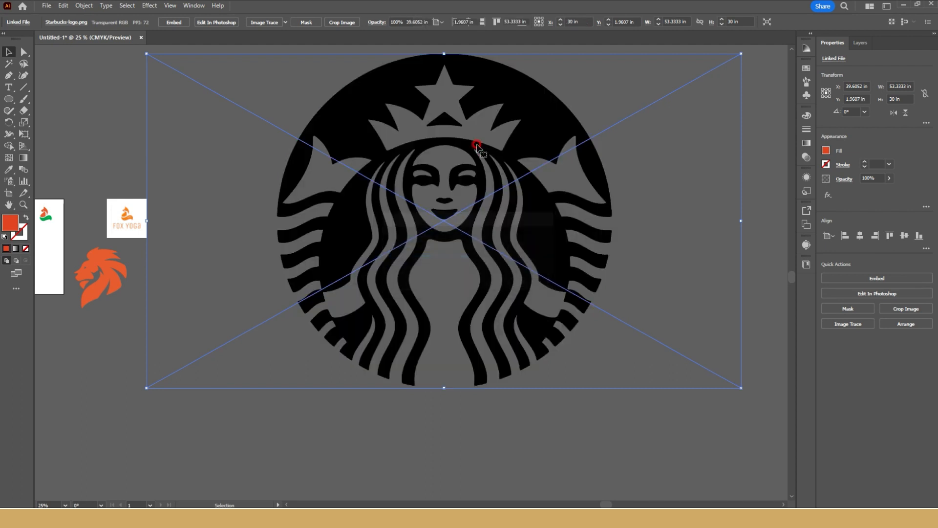
Expand the Starbucks tracing and try moving it, and undo back to the original green logo image.
{"action": "left_click", "coordinate": [873, 312]}
{"action": "left_click", "coordinate": [509, 435]}
{"action": "left_click_drag", "start_coordinate": [555, 224], "coordinate": [678, 227]}
{"action": "key", "text": "ctrl+z"}
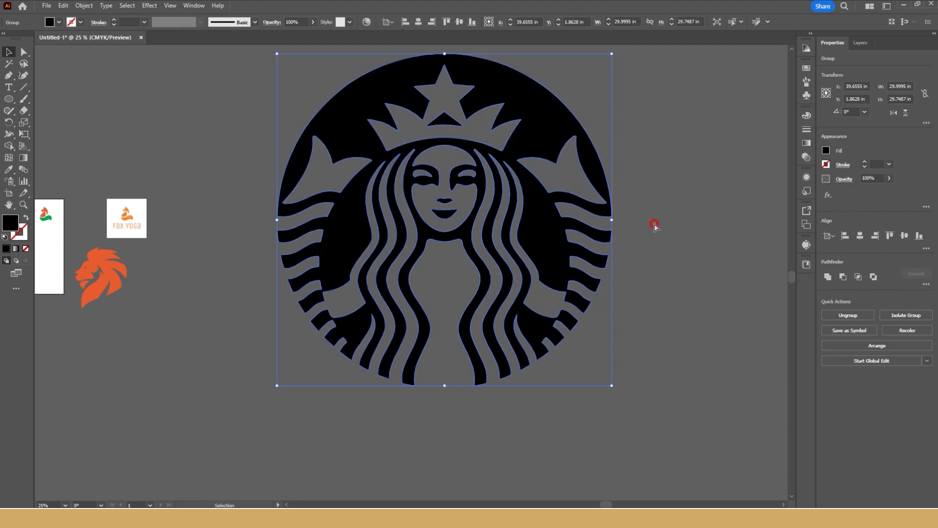
{"action": "key", "text": "ctrl+z"}
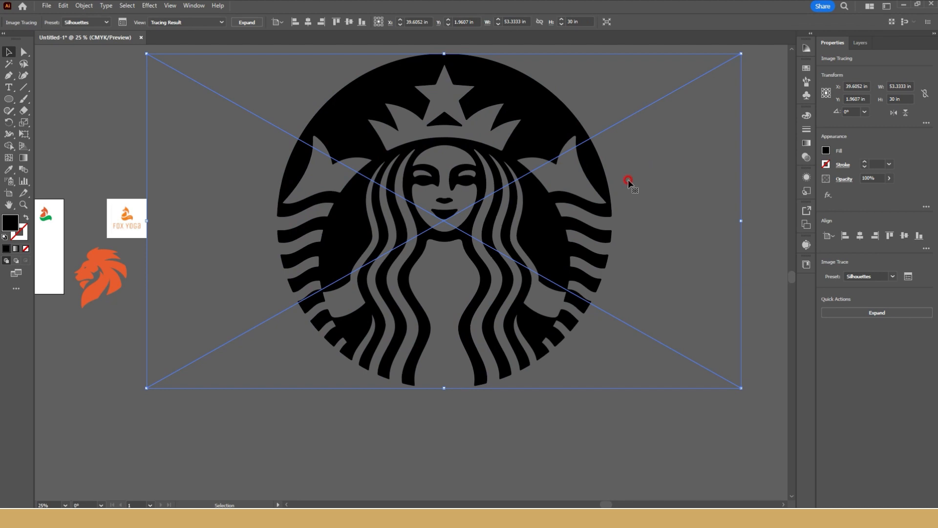
{"action": "key", "text": "ctrl+z"}
Duplicate the Starbucks logo image and place the copy directly beside the original on its right.
{"action": "left_click", "coordinate": [523, 426]}
{"action": "scroll", "coordinate": [524, 426], "scroll_direction": "down", "scroll_amount": 1}
{"action": "mouse_move", "coordinate": [524, 426]}
{"action": "left_mouse_down"}
{"action": "mouse_move", "coordinate": [341, 425]}
{"action": "mouse_move", "coordinate": [329, 457]}
{"action": "left_mouse_up"}
{"action": "left_click", "coordinate": [303, 247]}
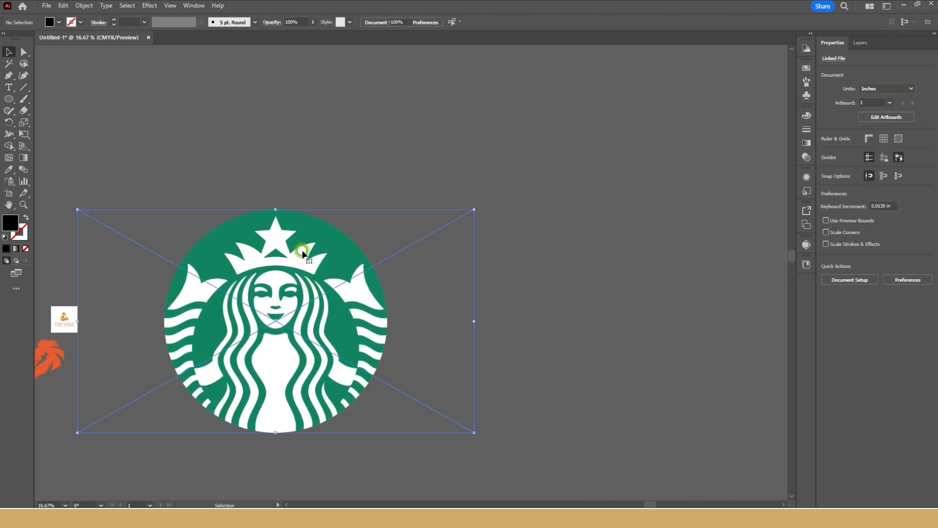
{"action": "left_click_drag", "start_coordinate": [303, 247], "coordinate": [603, 153]}
{"action": "left_click_drag", "start_coordinate": [545, 163], "coordinate": [452, 95]}
{"action": "left_click_drag", "start_coordinate": [174, 263], "coordinate": [238, 227]}
Image-trace the original Starbucks logo with the Black and White Logo preset, accepting the large-image tracing.
{"action": "left_click", "coordinate": [238, 225]}
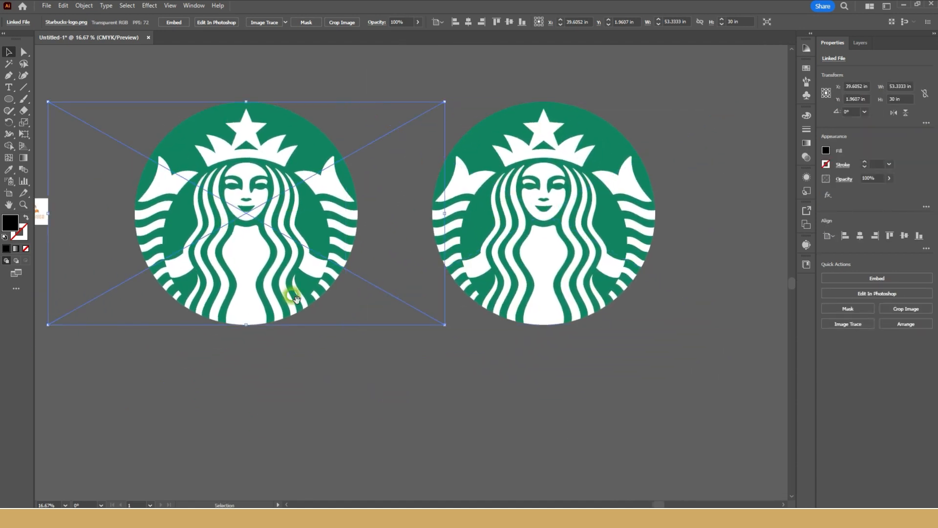
{"action": "left_click_drag", "start_coordinate": [289, 295], "coordinate": [322, 283]}
{"action": "left_click", "coordinate": [563, 262], "text": "shift"}
{"action": "left_click", "coordinate": [826, 328]}
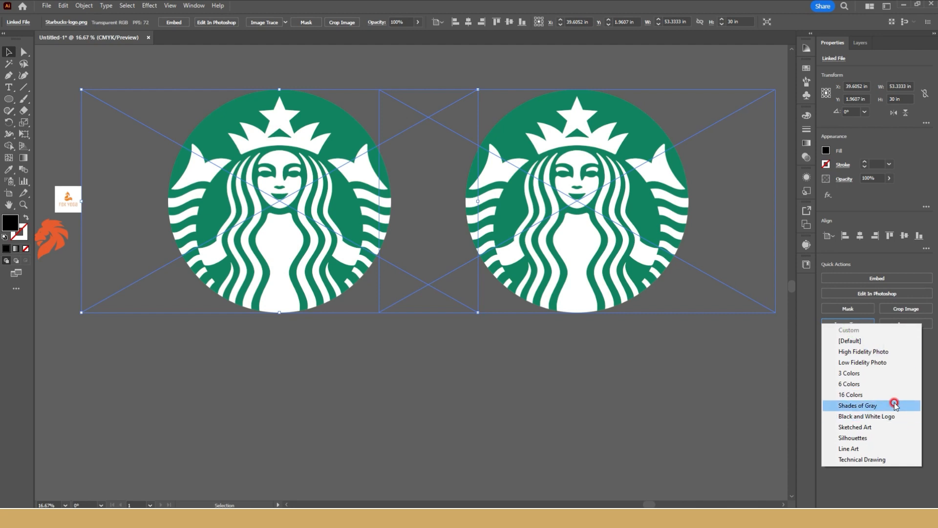
{"action": "left_click", "coordinate": [888, 416]}
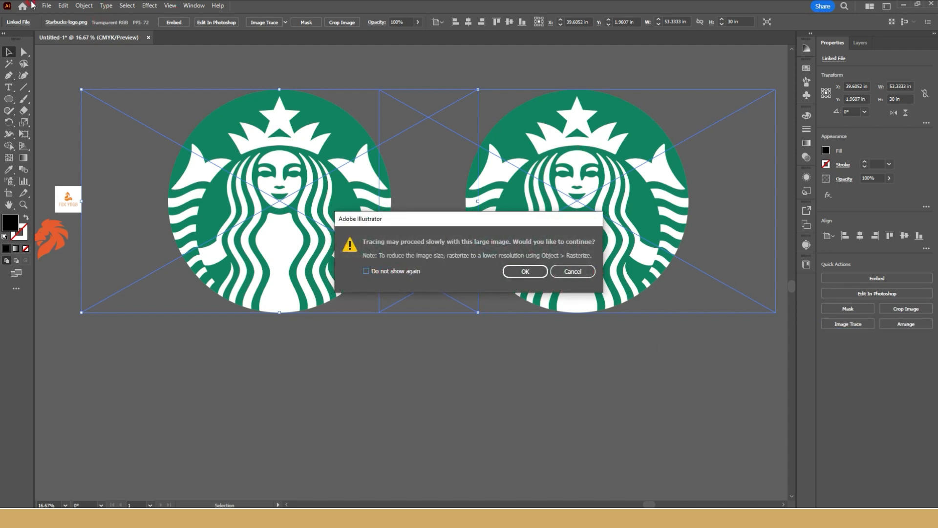
{"action": "left_click", "coordinate": [518, 277]}
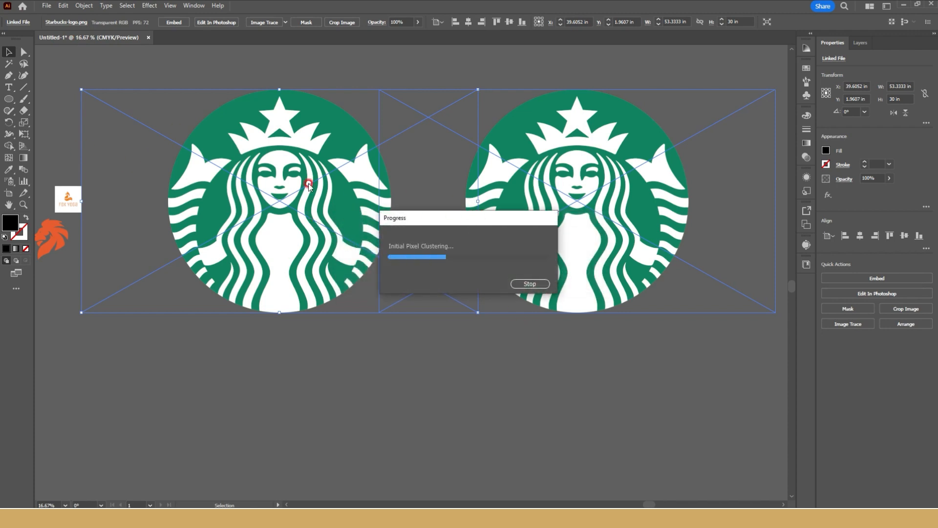
Image-trace the duplicate Starbucks logo with the Silhouettes preset, accepting the large-image tracing.
{"action": "left_click", "coordinate": [568, 181]}
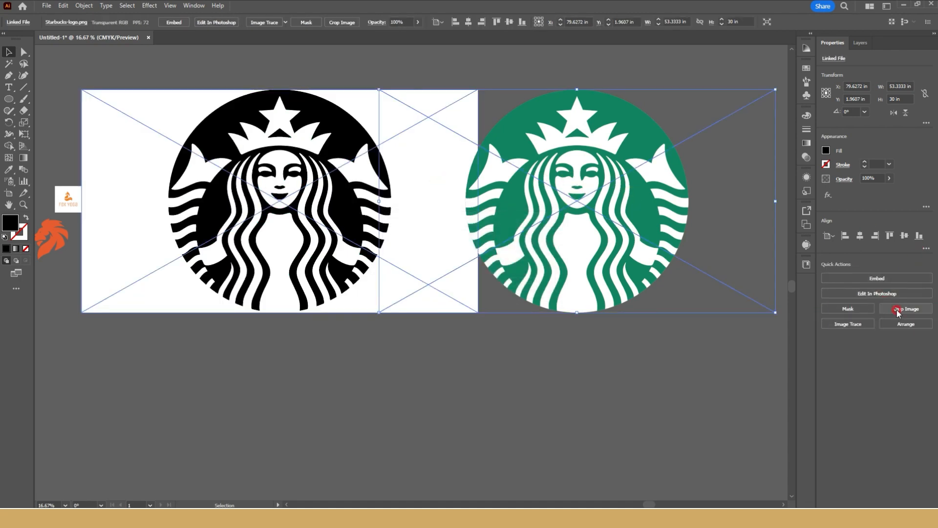
{"action": "left_click", "coordinate": [848, 326]}
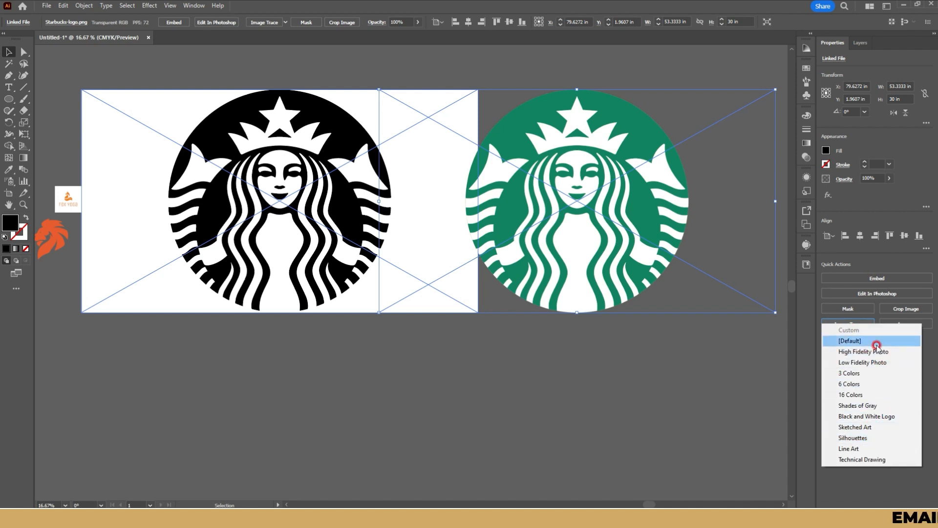
{"action": "left_click", "coordinate": [862, 438]}
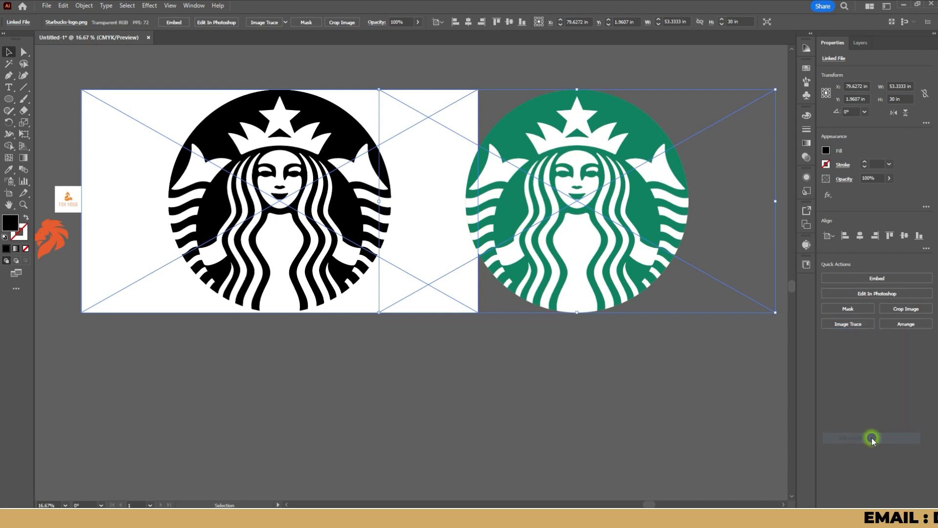
{"action": "left_click", "coordinate": [518, 270]}
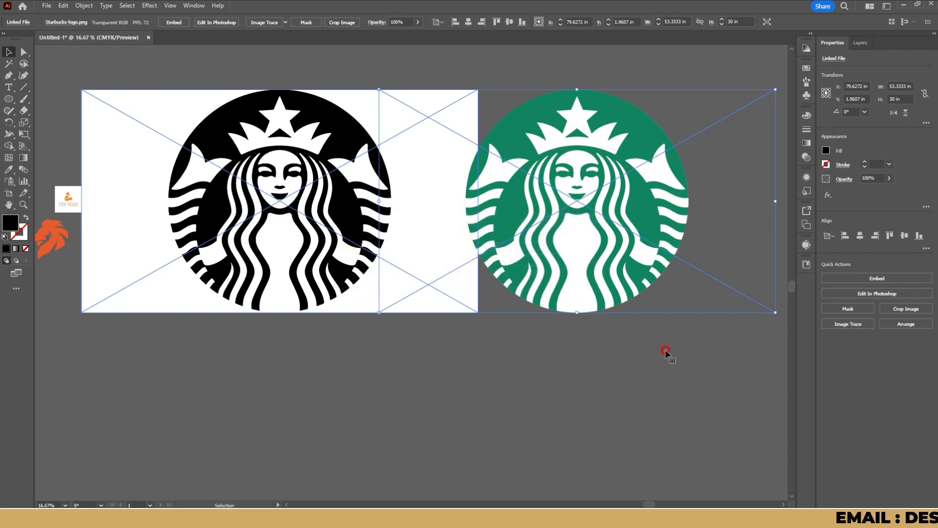
Apply the Silhouettes image trace to the green Starbucks copy and move it below the black-and-white logo.
{"action": "left_click", "coordinate": [839, 325]}
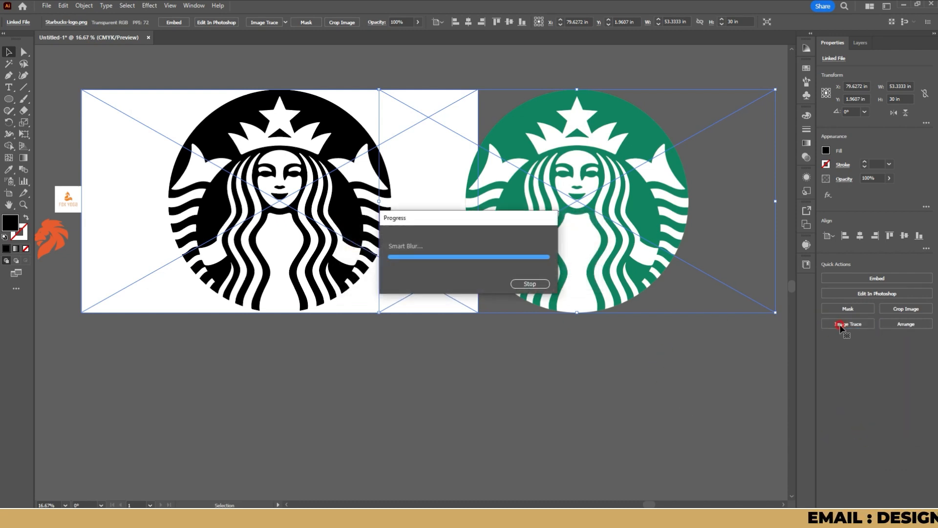
{"action": "mouse_move", "coordinate": [600, 189]}
{"action": "left_mouse_down"}
{"action": "mouse_move", "coordinate": [536, 460]}
{"action": "mouse_move", "coordinate": [356, 413]}
{"action": "left_mouse_up"}
{"action": "scroll", "coordinate": [404, 268], "scroll_direction": "down", "scroll_amount": 3}
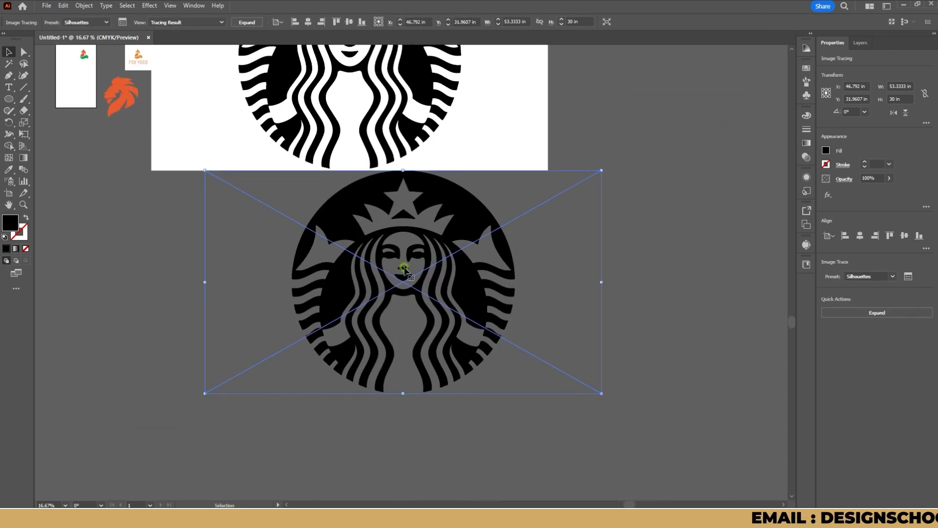
{"action": "left_click_drag", "start_coordinate": [404, 268], "coordinate": [396, 351]}
Expand the black-and-white Starbucks tracing, move it up and to the right, and ungroup it.
{"action": "left_click_drag", "start_coordinate": [457, 81], "coordinate": [445, 173]}
{"action": "left_click", "coordinate": [444, 173]}
{"action": "left_click", "coordinate": [882, 313]}
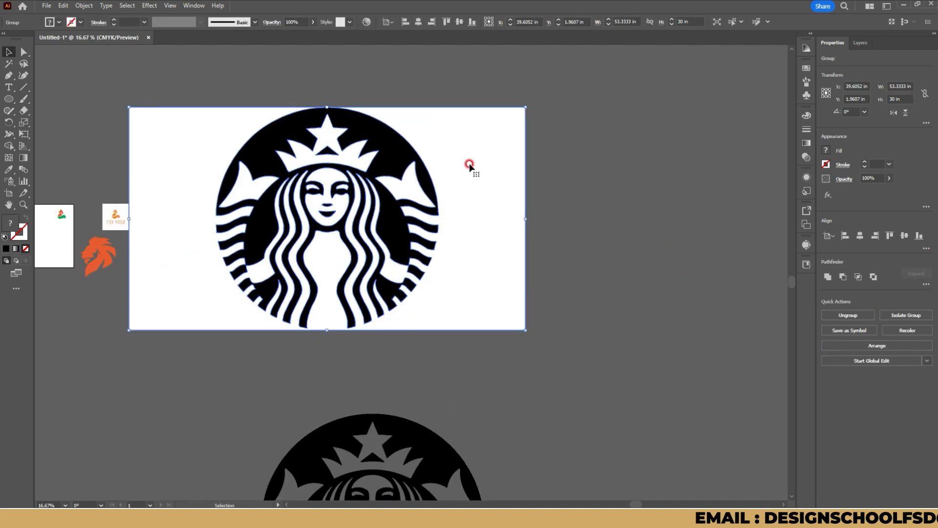
{"action": "left_click_drag", "start_coordinate": [419, 159], "coordinate": [557, 116]}
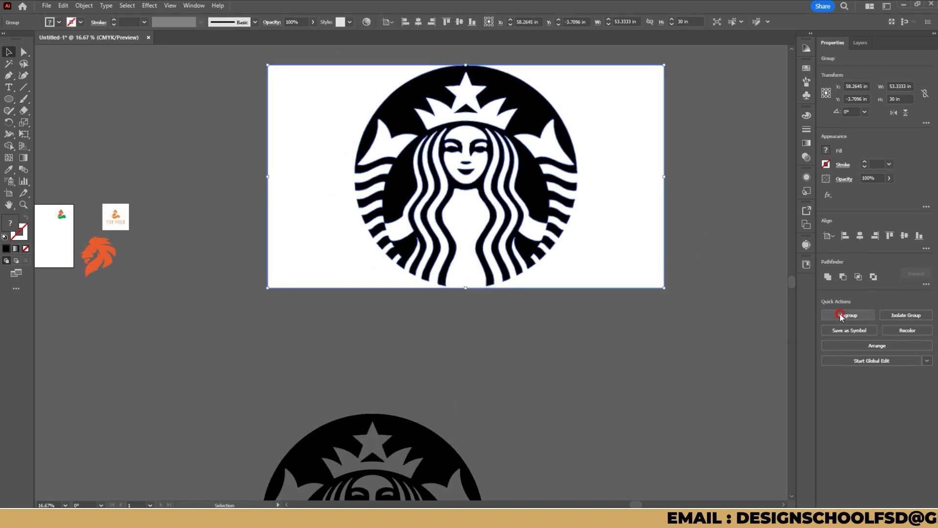
{"action": "left_click", "coordinate": [710, 377]}
Try to move the white background piece away from the expanded logo, and undo the move.
{"action": "left_click_drag", "start_coordinate": [631, 191], "coordinate": [338, 415]}
{"action": "key", "text": "ctrl+z"}
{"action": "left_click", "coordinate": [646, 309]}
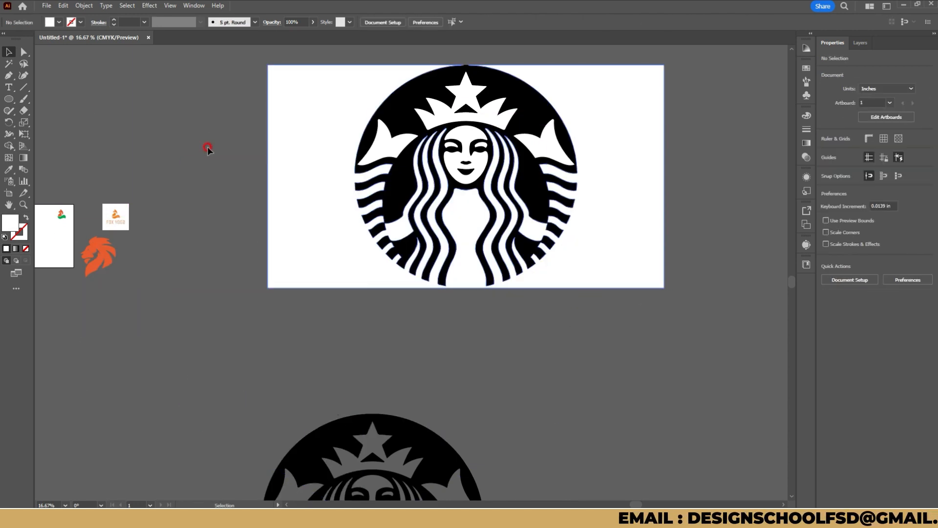
Draw a circle about 29.7 in across over the Starbucks logo and fill it with orange sampled from the lion.
{"action": "left_click", "coordinate": [8, 98]}
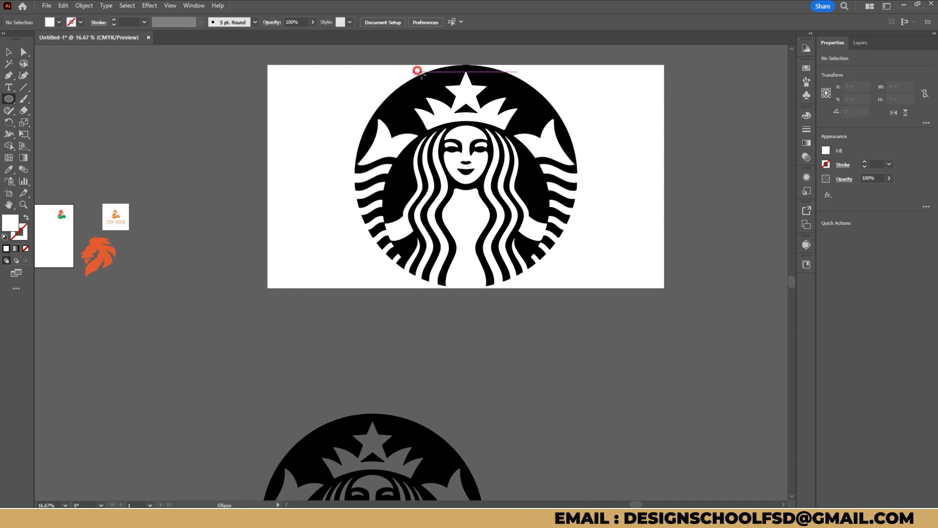
{"action": "left_click_drag", "start_coordinate": [369, 65], "coordinate": [551, 277]}
{"action": "key", "text": "v"}
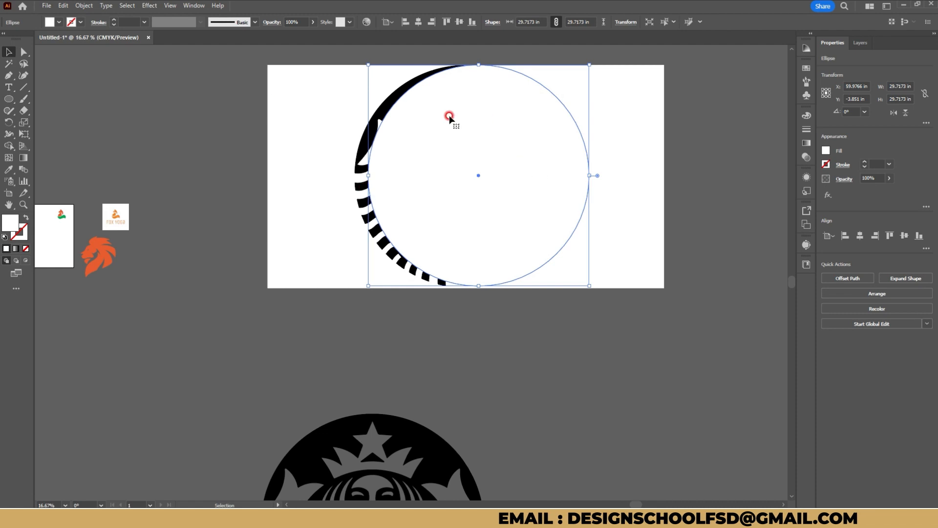
{"action": "key", "text": "l"}
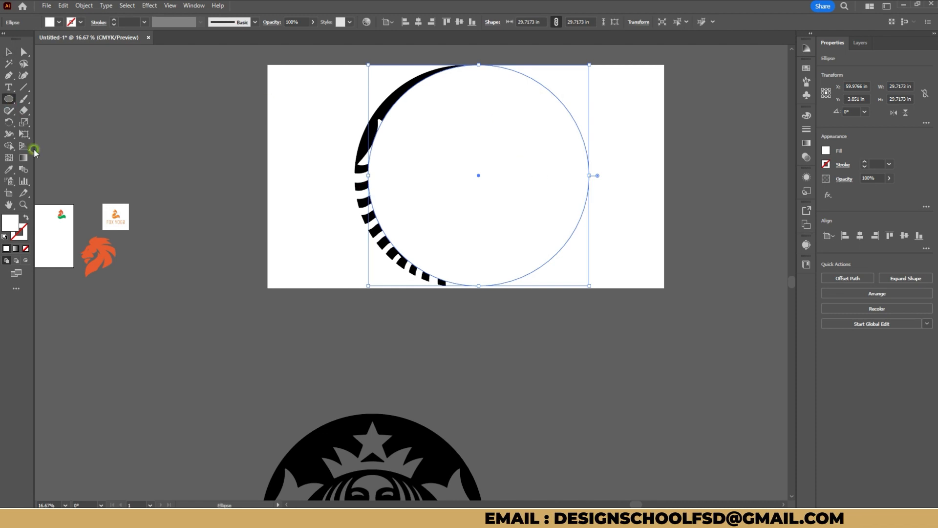
{"action": "left_click", "coordinate": [6, 170]}
{"action": "left_click", "coordinate": [100, 251]}
Center the orange circle over the Starbucks logo and enlarge it to 30 in to match the logo's outline.
{"action": "left_click", "coordinate": [11, 53]}
{"action": "left_click_drag", "start_coordinate": [428, 154], "coordinate": [417, 155]}
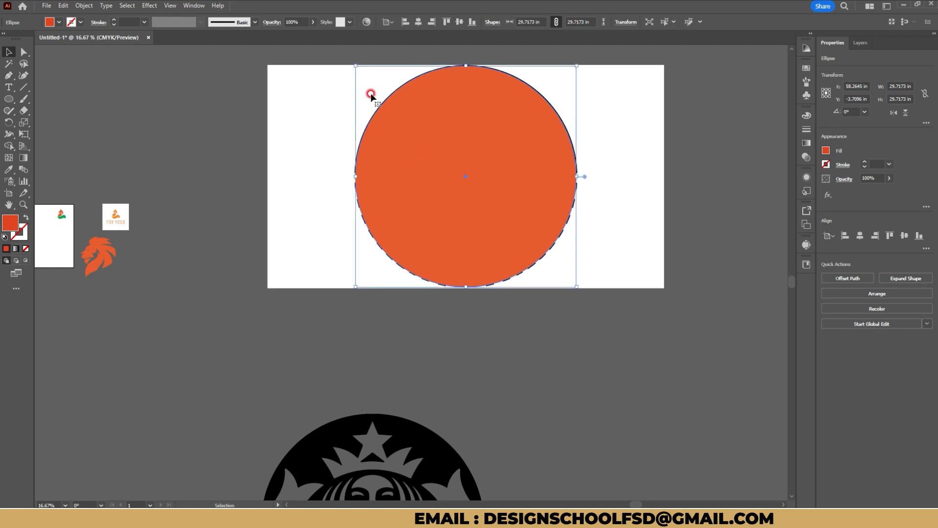
{"action": "left_click_drag", "start_coordinate": [351, 61], "coordinate": [348, 61]}
{"action": "left_click_drag", "start_coordinate": [575, 288], "coordinate": [577, 287]}
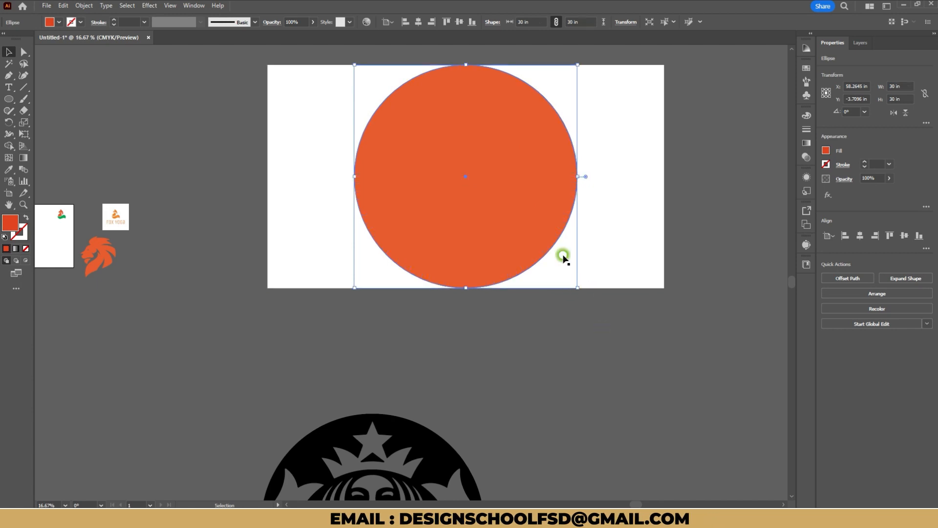
Intersect the orange circle with the white background shape and recolor the resulting pieces with white sampled from the logo.
{"action": "left_click", "coordinate": [630, 226], "text": "shift"}
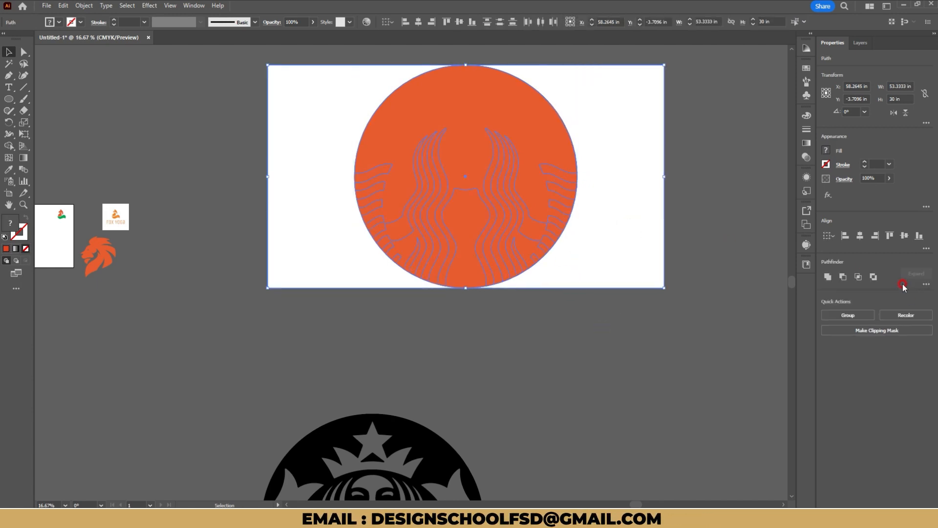
{"action": "left_click", "coordinate": [860, 277]}
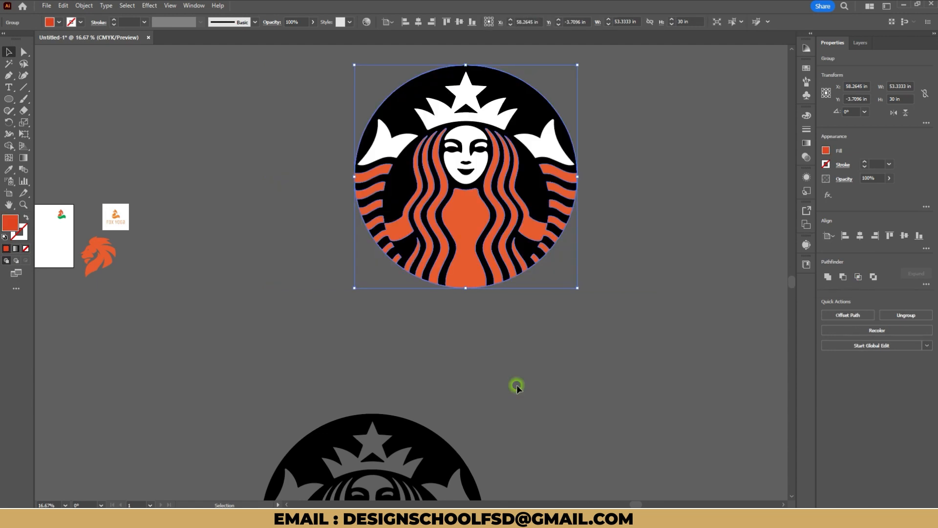
{"action": "left_click", "coordinate": [463, 216]}
{"action": "left_click", "coordinate": [472, 205]}
{"action": "key", "text": "i"}
{"action": "left_click", "coordinate": [441, 109]}
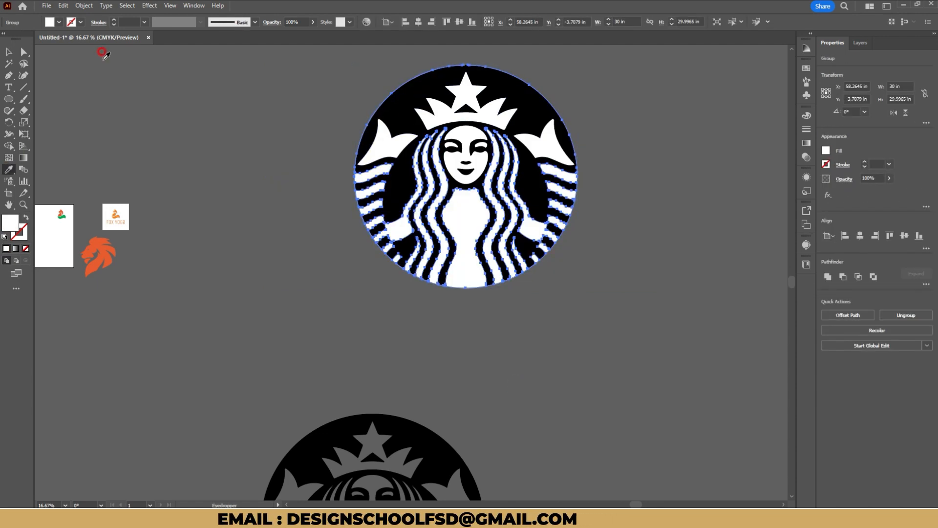
{"action": "left_click", "coordinate": [9, 51]}
{"action": "left_click", "coordinate": [188, 230]}
Recolor the Starbucks logo's main black shape with green sampled from the traced fox.
{"action": "left_click", "coordinate": [397, 104]}
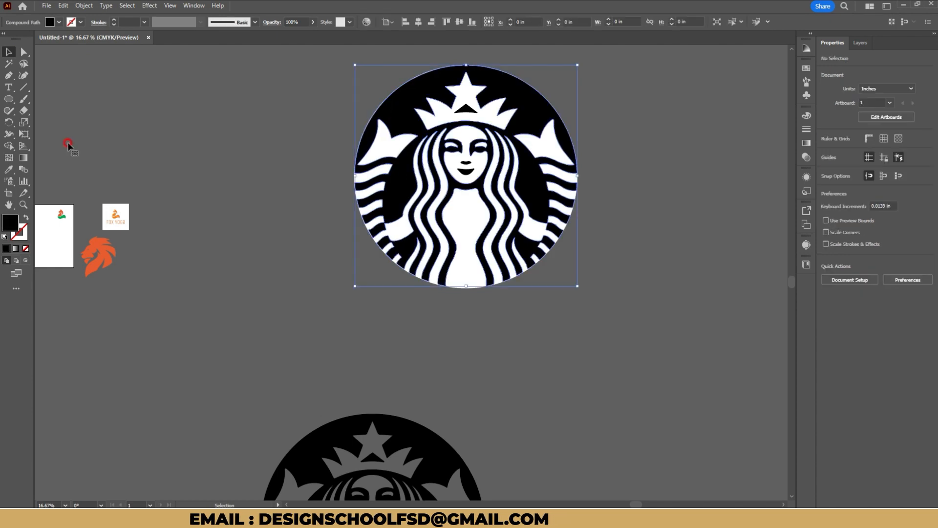
{"action": "left_click", "coordinate": [9, 170]}
{"action": "left_click", "coordinate": [67, 212]}
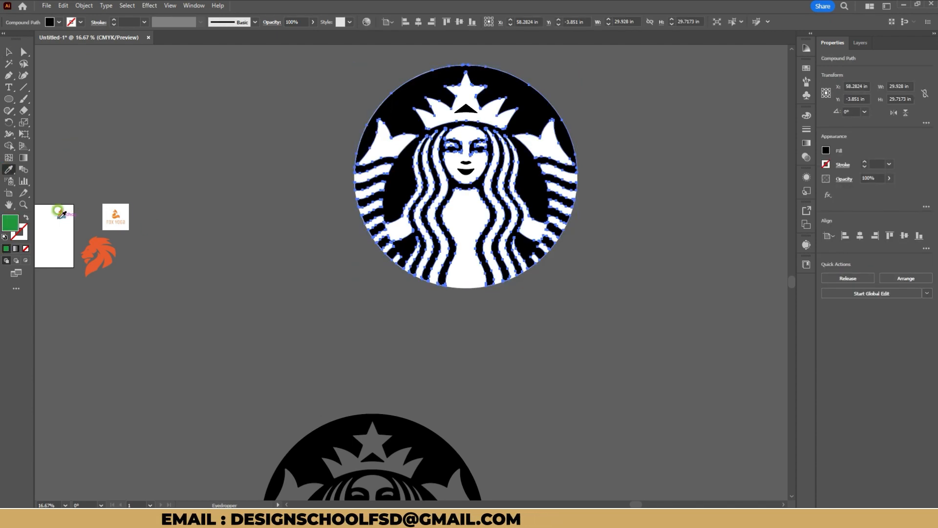
{"action": "left_click", "coordinate": [11, 52]}
{"action": "left_click", "coordinate": [172, 90]}
Undo the logo's green recolor and redo it.
{"action": "key", "text": "ctrl+z"}
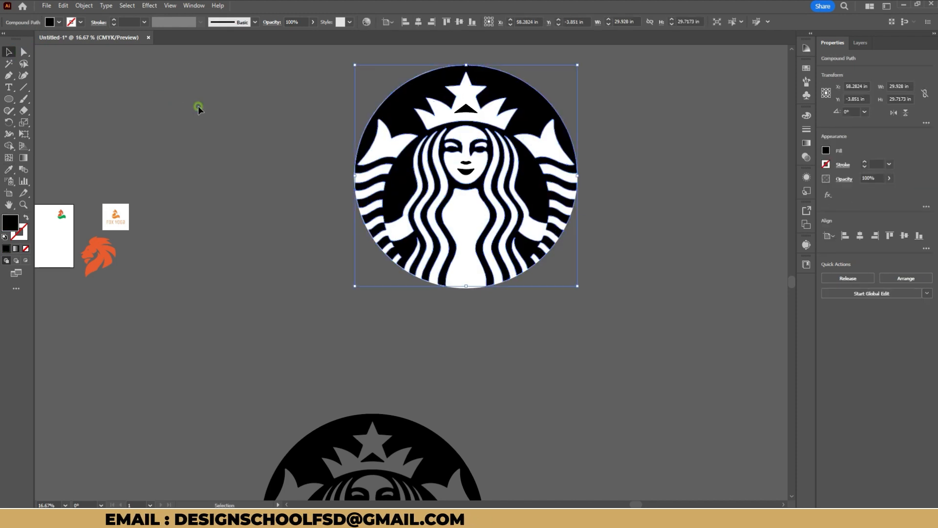
{"action": "left_click", "coordinate": [200, 108]}
{"action": "key", "text": "ctrl+shift+z"}
{"action": "left_click", "coordinate": [216, 184]}
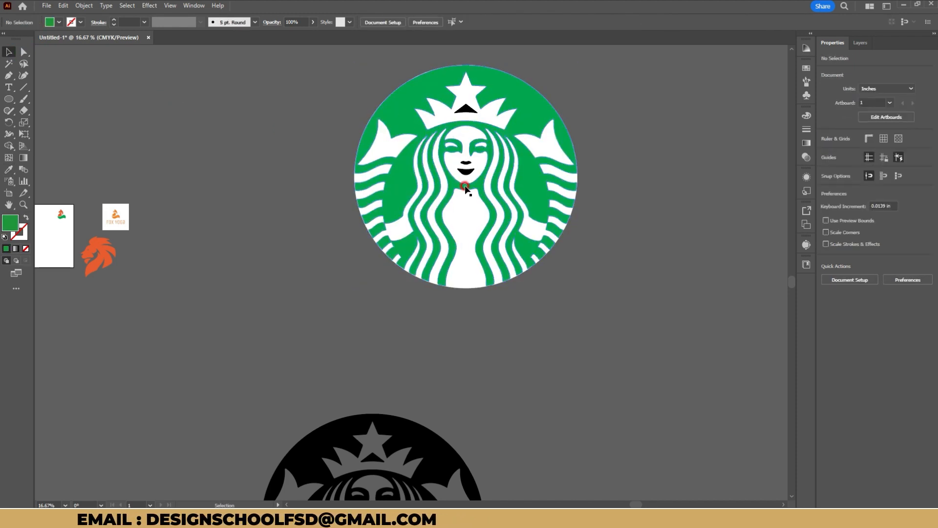
Select the remaining black nose, mouth and crown pieces with the Magic Wand and recolor them with the fox's green.
{"action": "scroll", "coordinate": [77, 236], "scroll_direction": "up", "scroll_amount": 1}
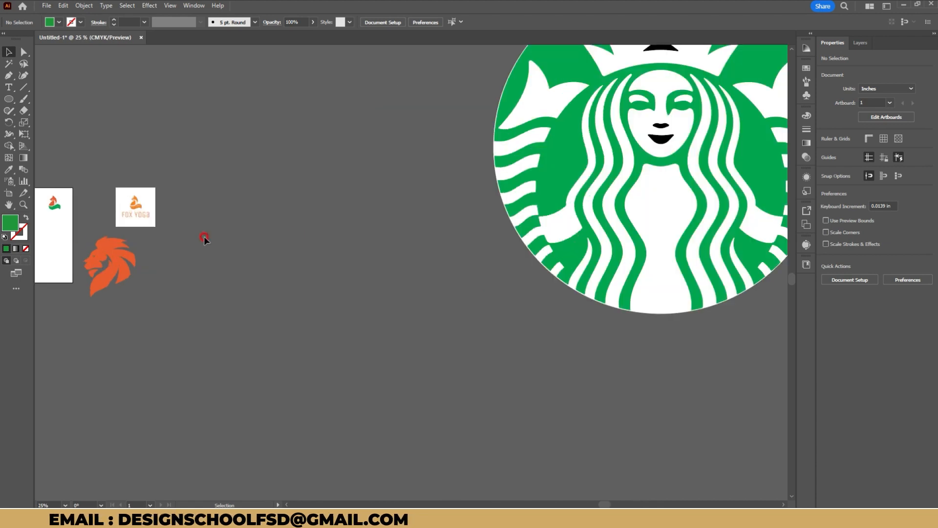
{"action": "left_click_drag", "start_coordinate": [267, 219], "coordinate": [343, 240]}
{"action": "left_click", "coordinate": [6, 66]}
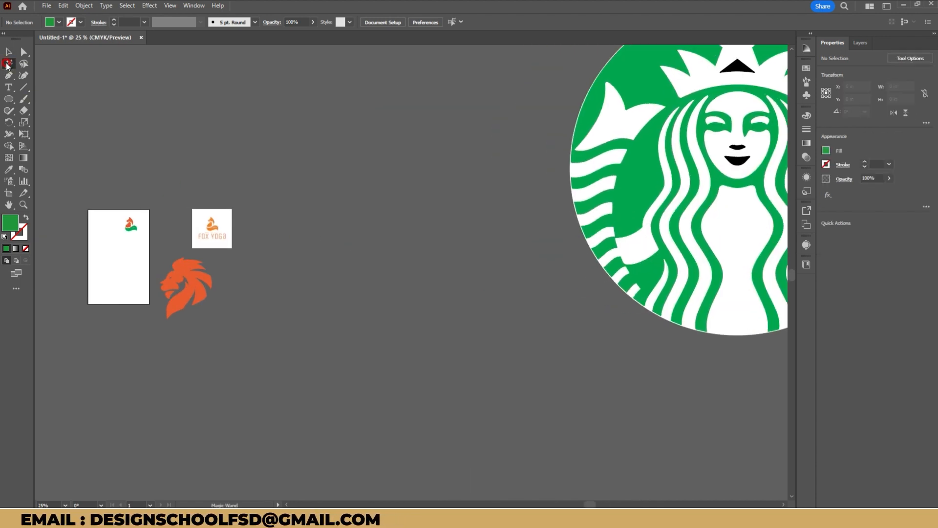
{"action": "left_click", "coordinate": [129, 226]}
{"action": "left_click", "coordinate": [133, 228]}
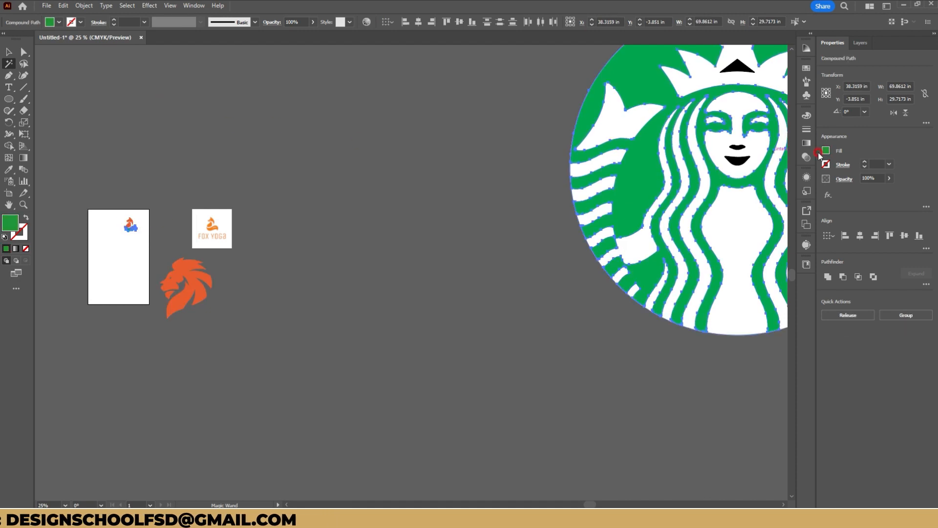
{"action": "left_click", "coordinate": [730, 159]}
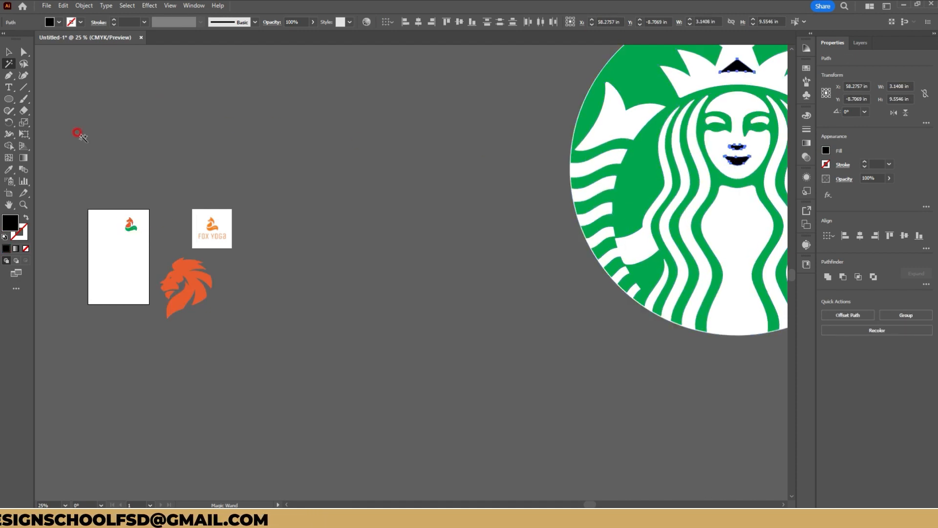
{"action": "left_click", "coordinate": [9, 169]}
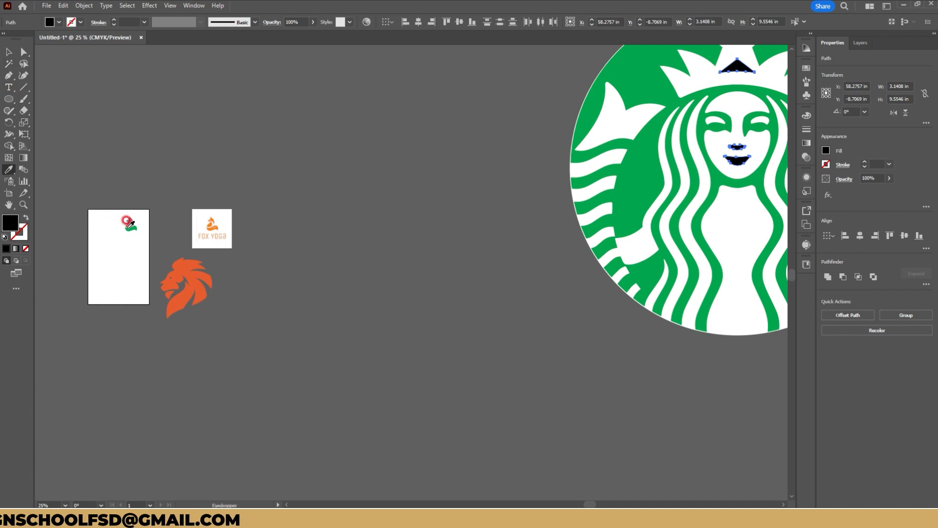
{"action": "left_click", "coordinate": [128, 230]}
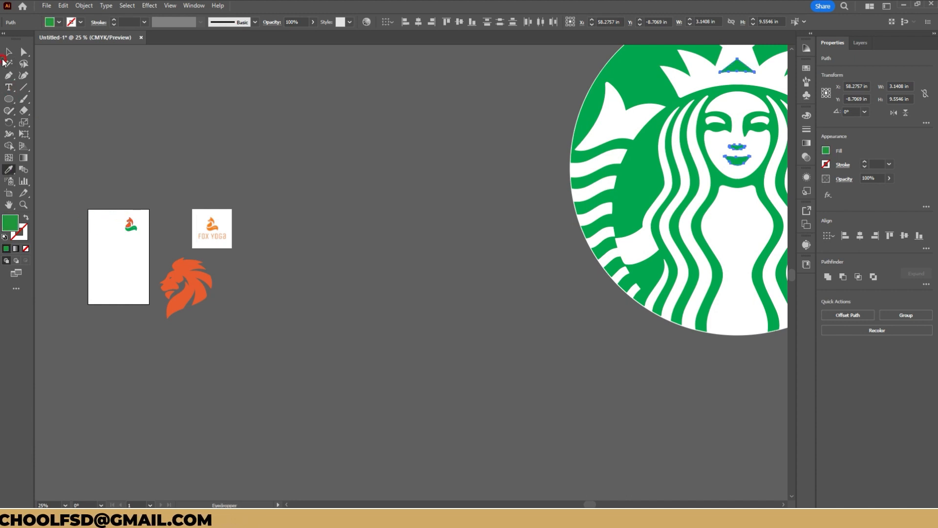
{"action": "left_click", "coordinate": [8, 57]}
{"action": "left_click", "coordinate": [394, 170]}
Expand the Silhouettes Starbucks tracing and move it to the left, clear of the green logo.
{"action": "scroll", "coordinate": [395, 175], "scroll_direction": "down", "scroll_amount": 2}
{"action": "left_click_drag", "start_coordinate": [394, 176], "coordinate": [348, 167]}
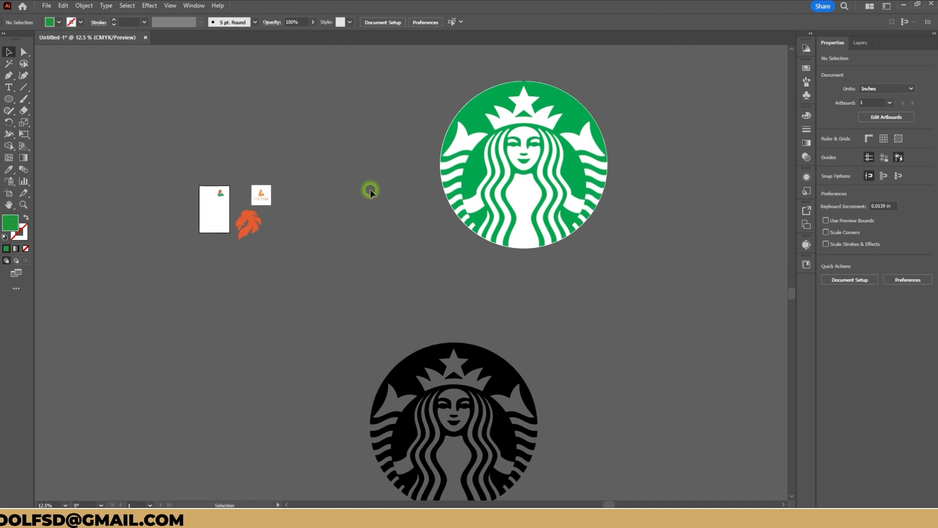
{"action": "mouse_move", "coordinate": [477, 344]}
{"action": "left_mouse_down"}
{"action": "mouse_move", "coordinate": [471, 200]}
{"action": "mouse_move", "coordinate": [468, 211]}
{"action": "left_mouse_up"}
{"action": "left_click", "coordinate": [874, 316]}
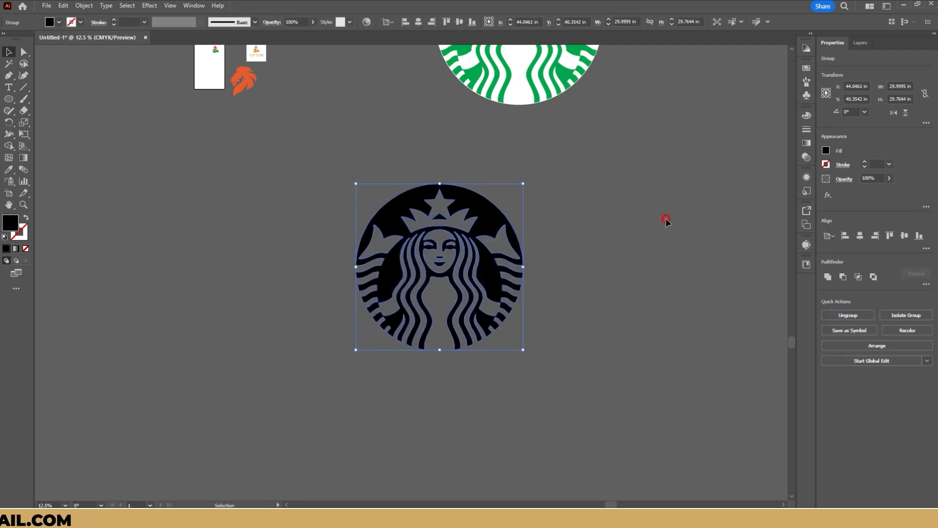
{"action": "mouse_move", "coordinate": [494, 216]}
{"action": "left_mouse_down"}
{"action": "mouse_move", "coordinate": [507, 173]}
{"action": "mouse_move", "coordinate": [415, 189]}
{"action": "left_mouse_up"}
{"action": "left_click", "coordinate": [497, 187]}
{"action": "scroll", "coordinate": [330, 418], "scroll_direction": "up", "scroll_amount": 1}
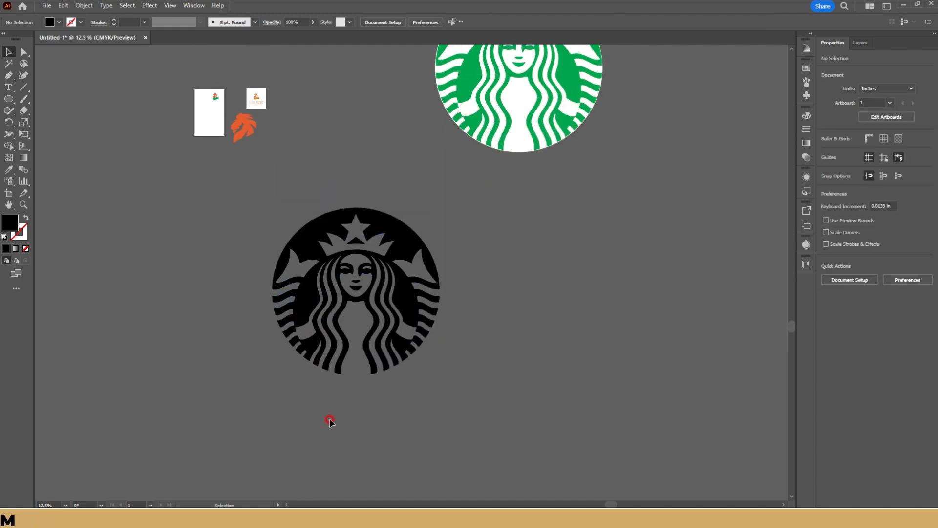
{"action": "scroll", "coordinate": [327, 416], "scroll_direction": "up", "scroll_amount": 2}
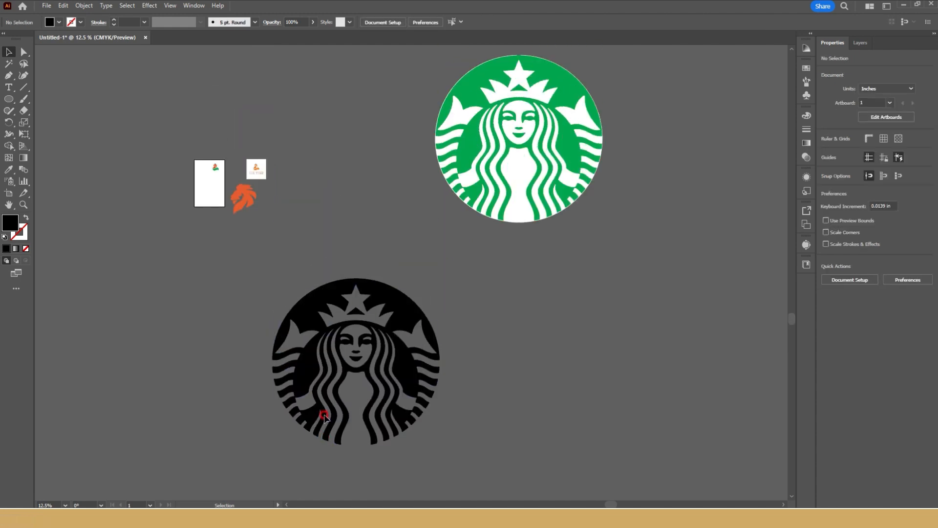